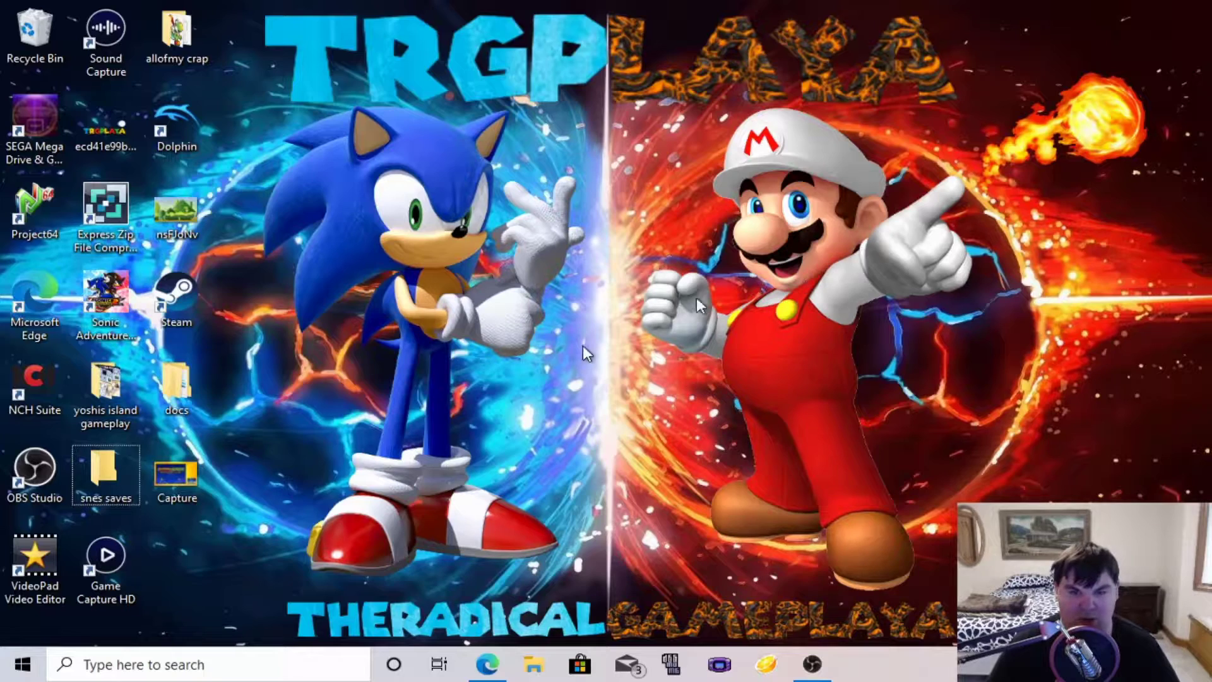
# Step: Launch Microsoft Edge from the taskbar
pyautogui.click(486, 670)
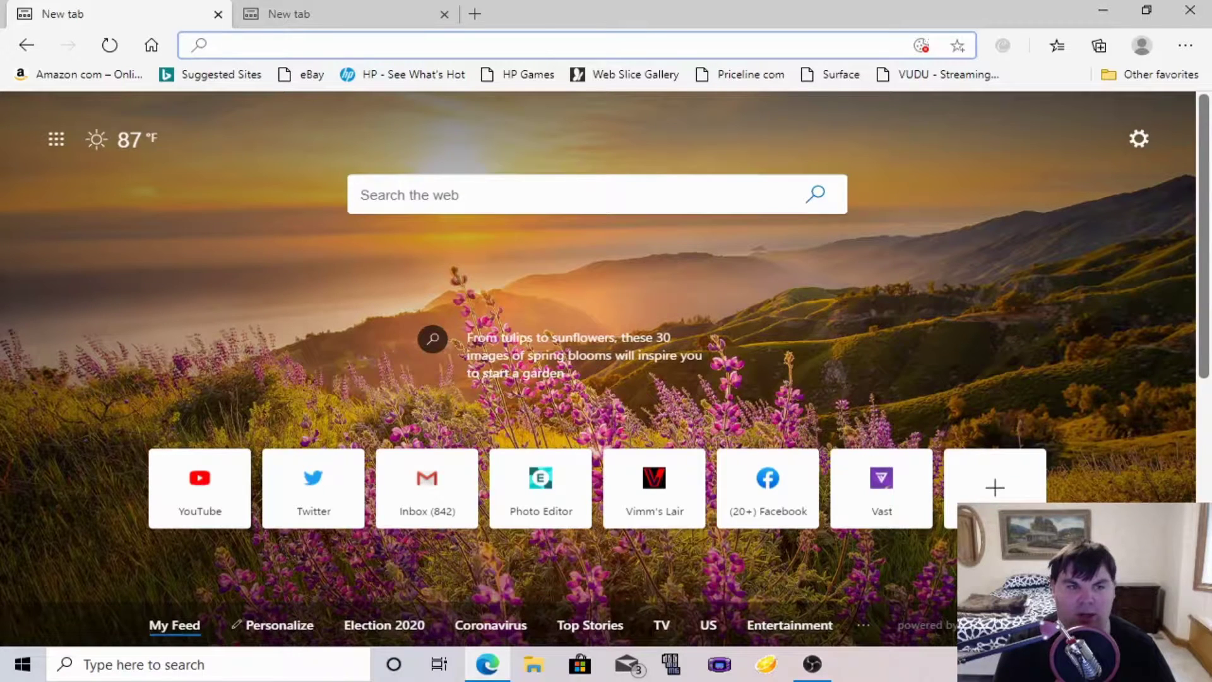
# Step: Search Bing for 'snes9x' from the Edge address bar
pyautogui.write('snes9x')
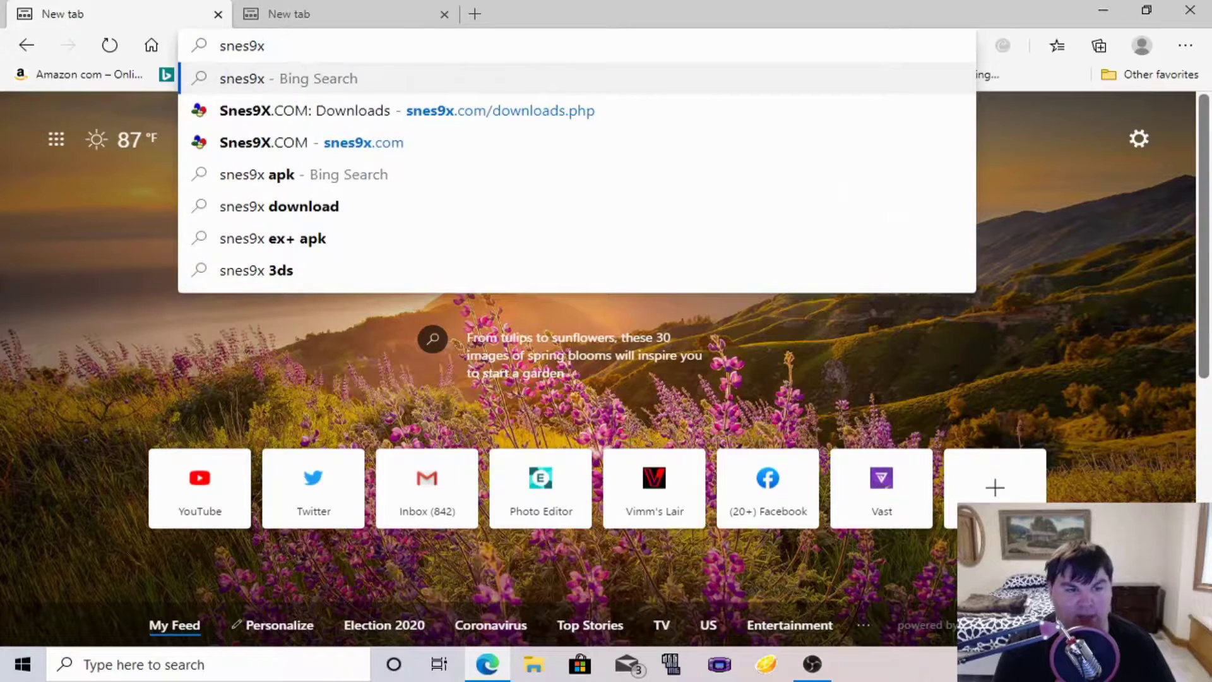
pyautogui.press('Return')
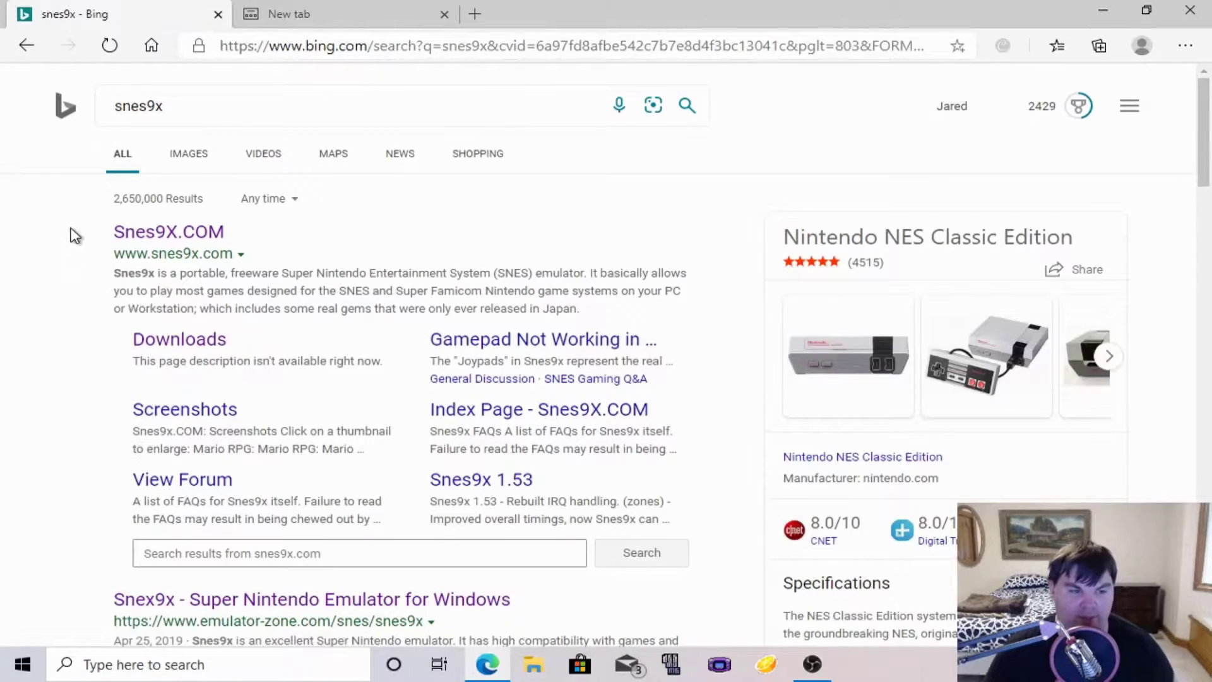
pyautogui.click(1186, 45)
# Step: Zoom the Bing results page in to 150%
pyautogui.click(1152, 168)
pyautogui.click(1152, 167)
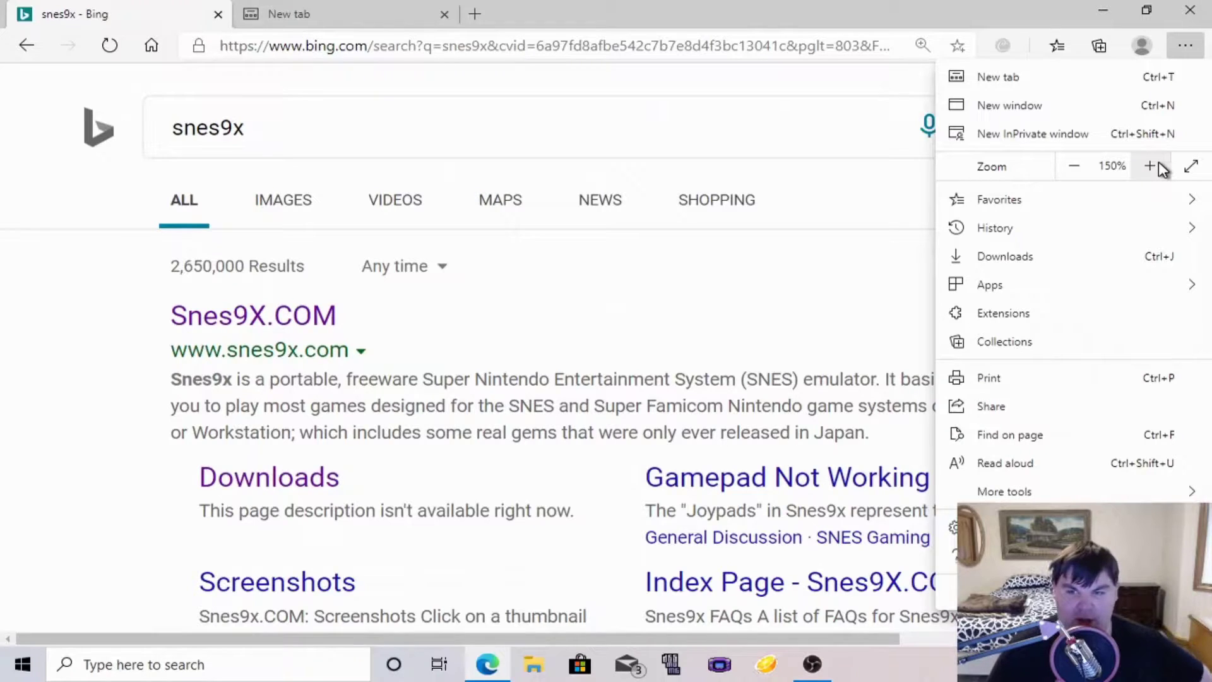
pyautogui.click(82, 287)
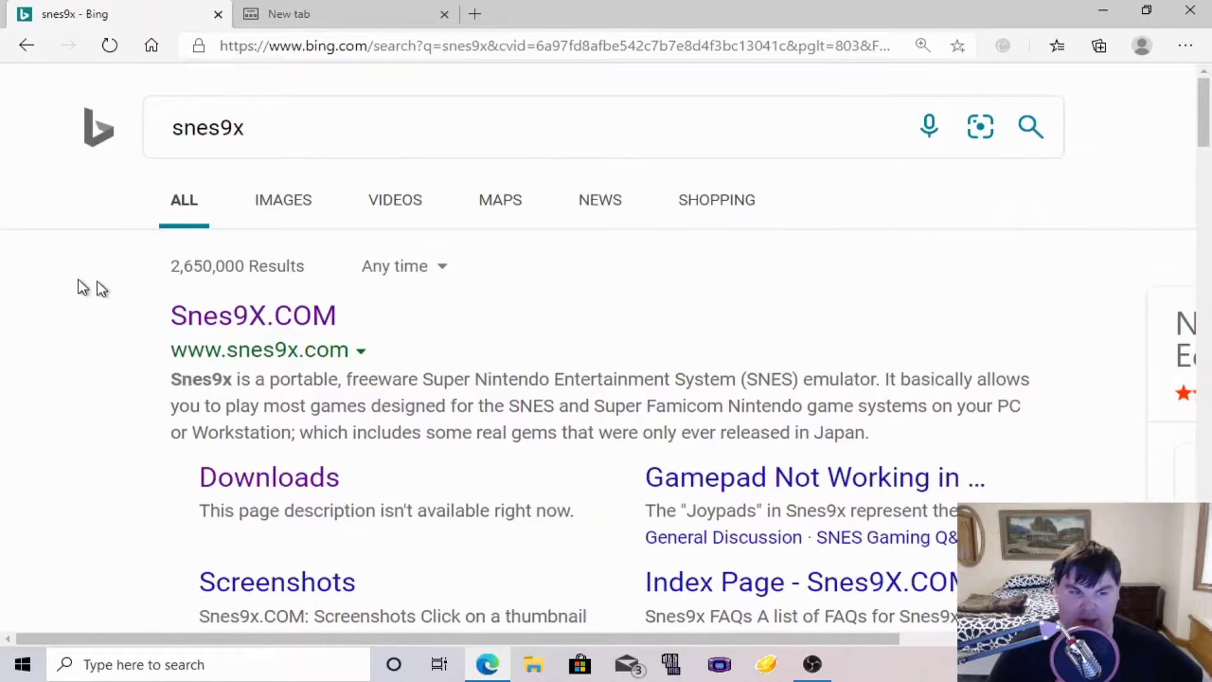
# Step: Open the official Snes9X.COM site from the top search result
pyautogui.click(256, 319)
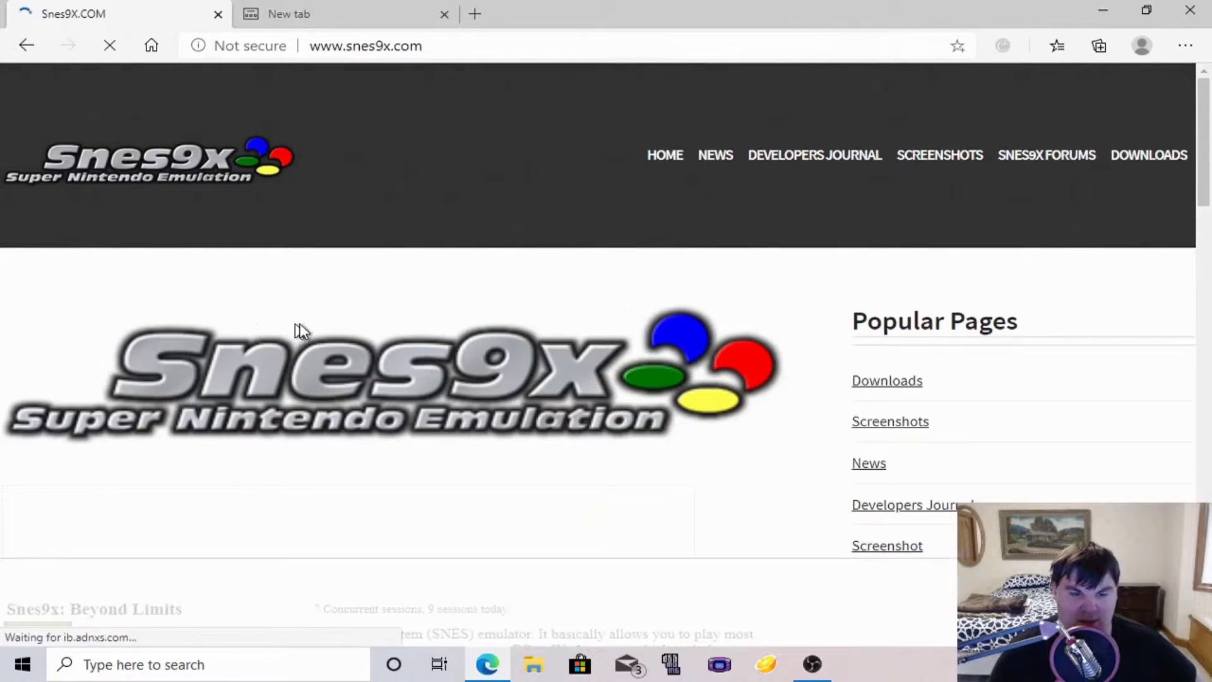
pyautogui.scroll(-5, 430, 296)
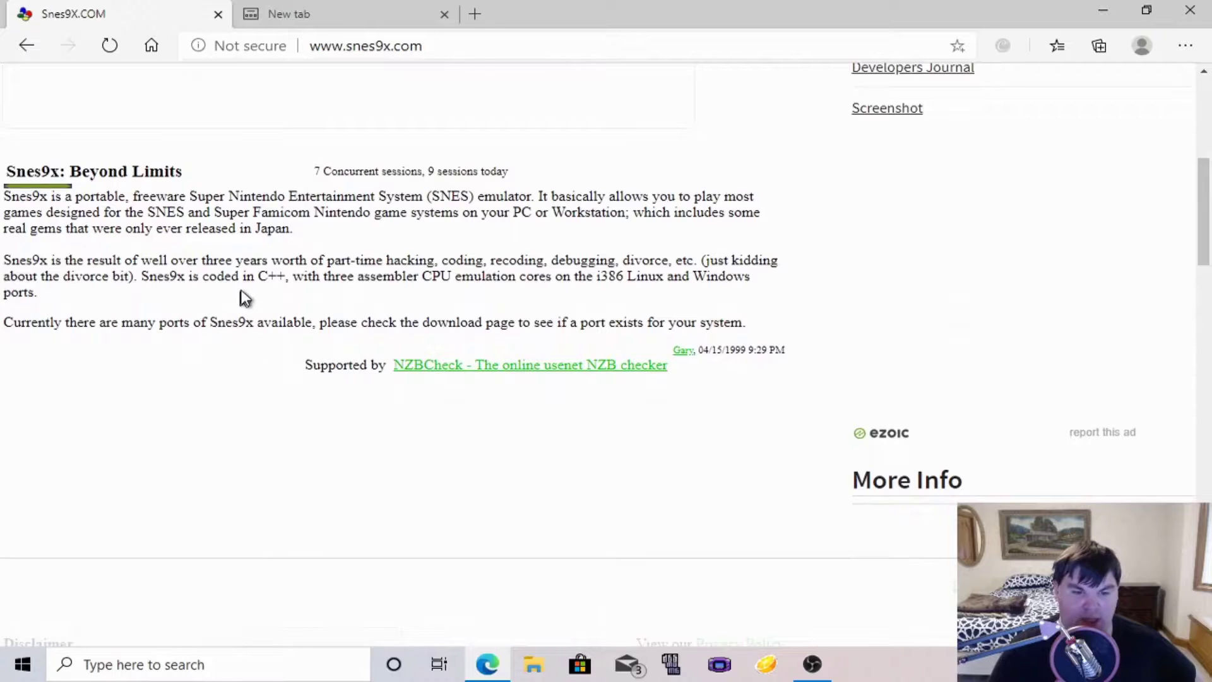
pyautogui.scroll(5, 243, 296)
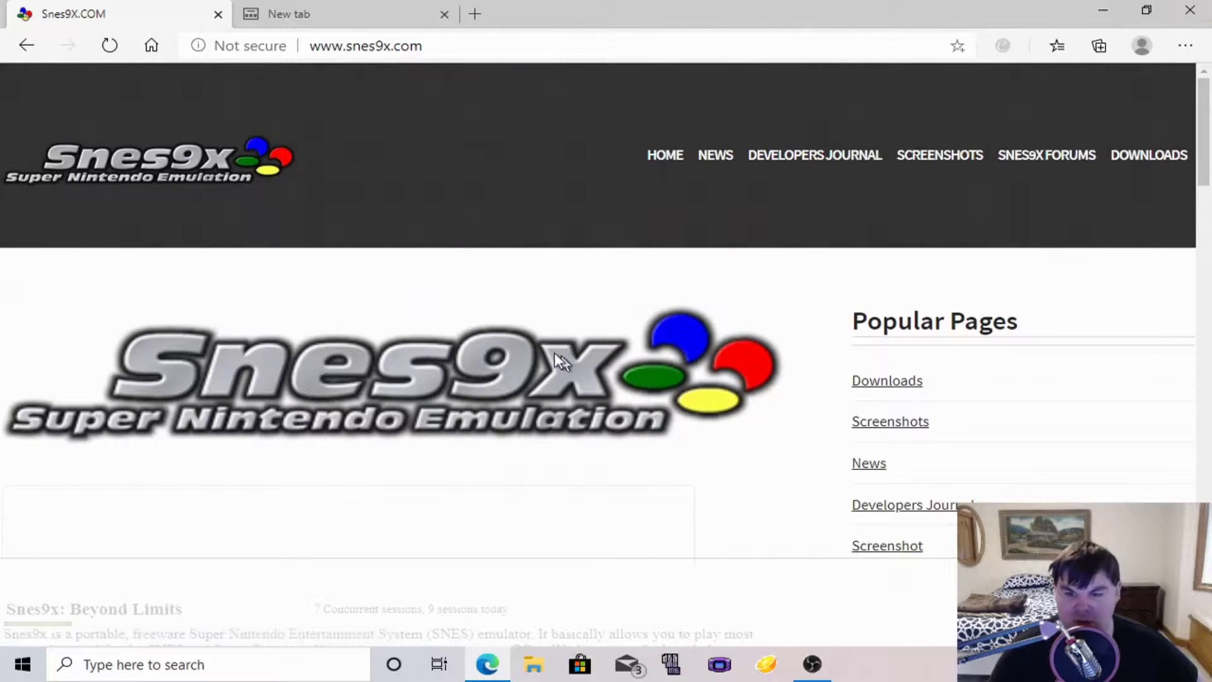
pyautogui.scroll(-3, 1016, 272)
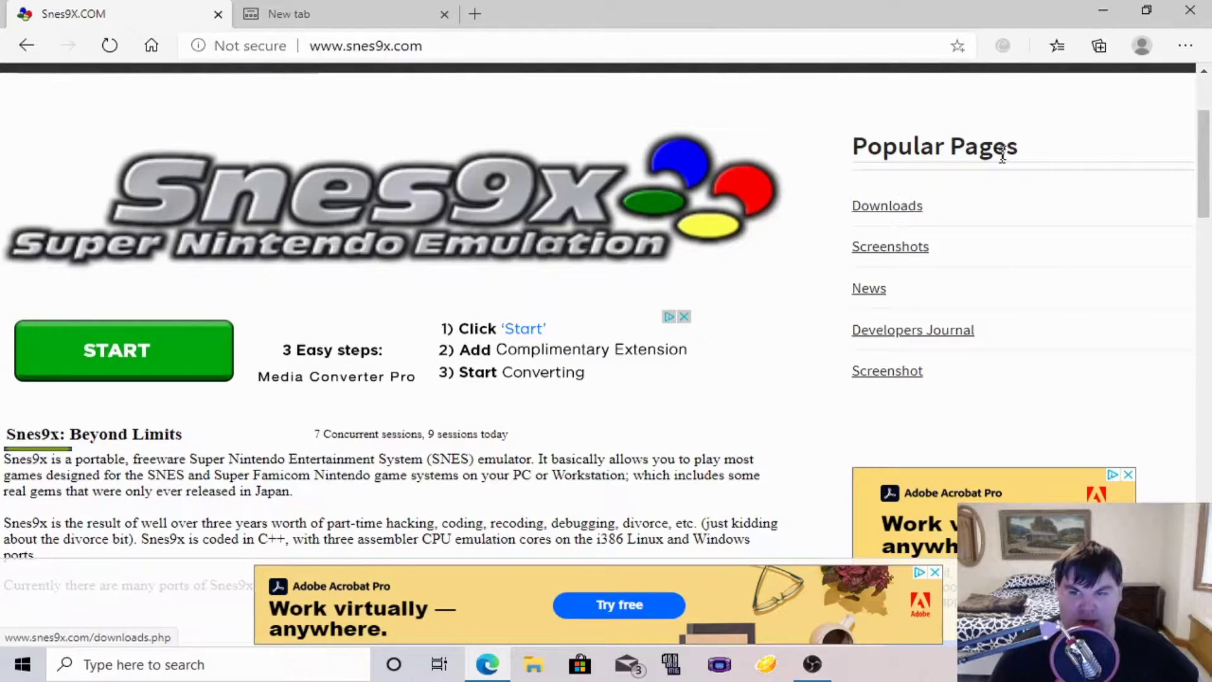
# Step: Go to the Snes9x Downloads page, zoom it to 150%, and follow the zophar.net mirror
pyautogui.click(889, 208)
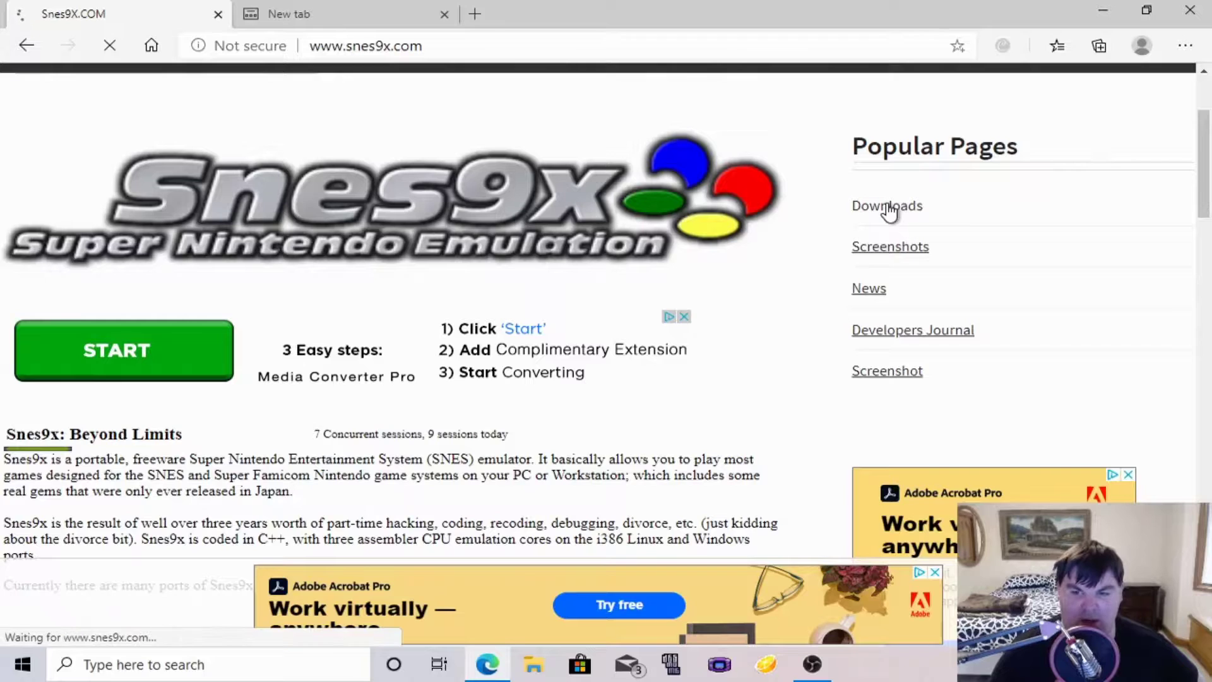
pyautogui.scroll(-4, 184, 316)
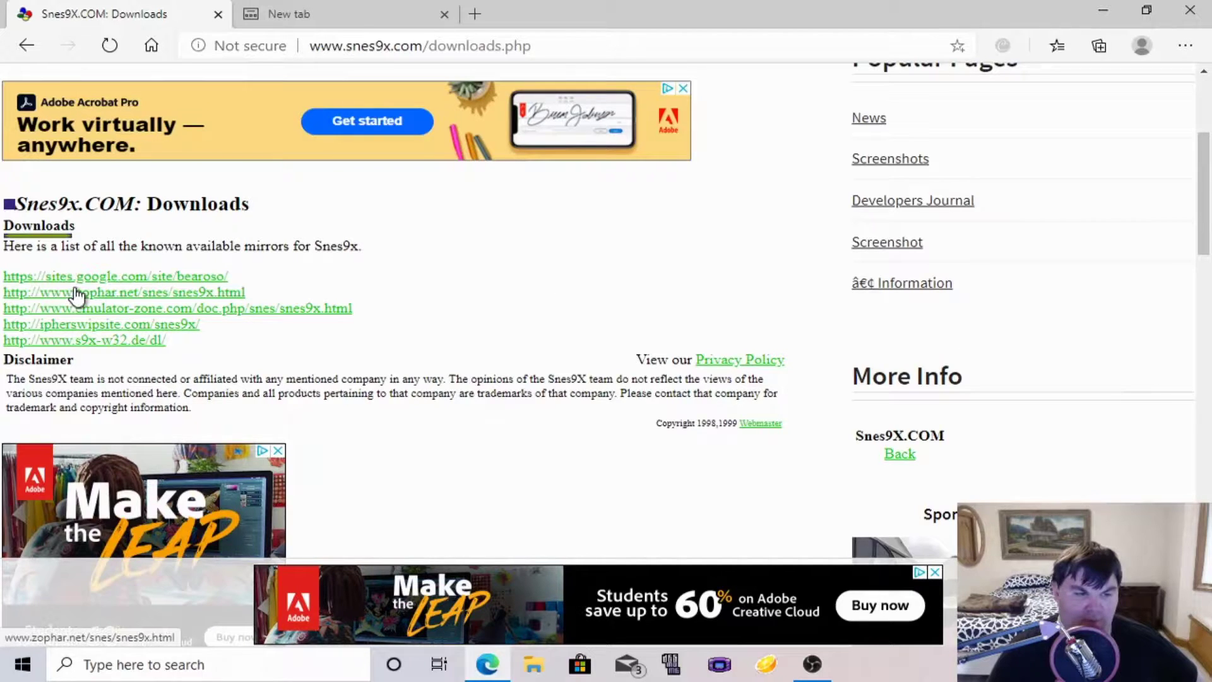
pyautogui.click(1185, 46)
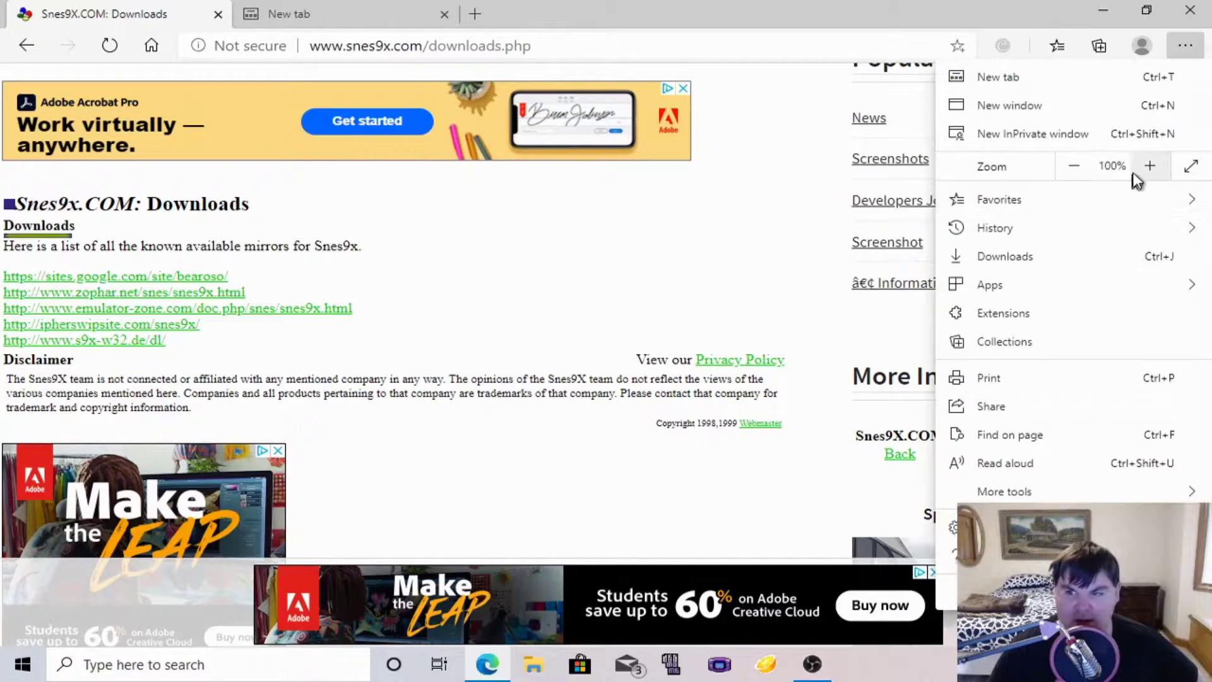
pyautogui.click(1150, 166)
pyautogui.click(1149, 166)
pyautogui.click(1150, 166)
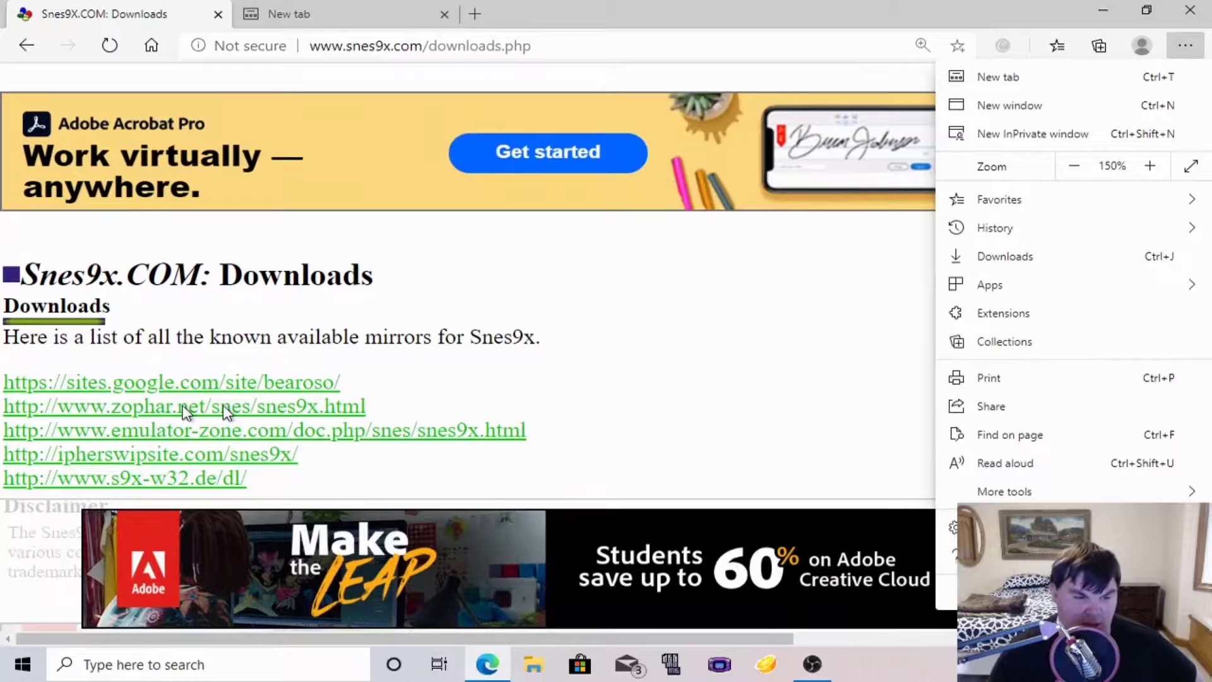
pyautogui.click(542, 345)
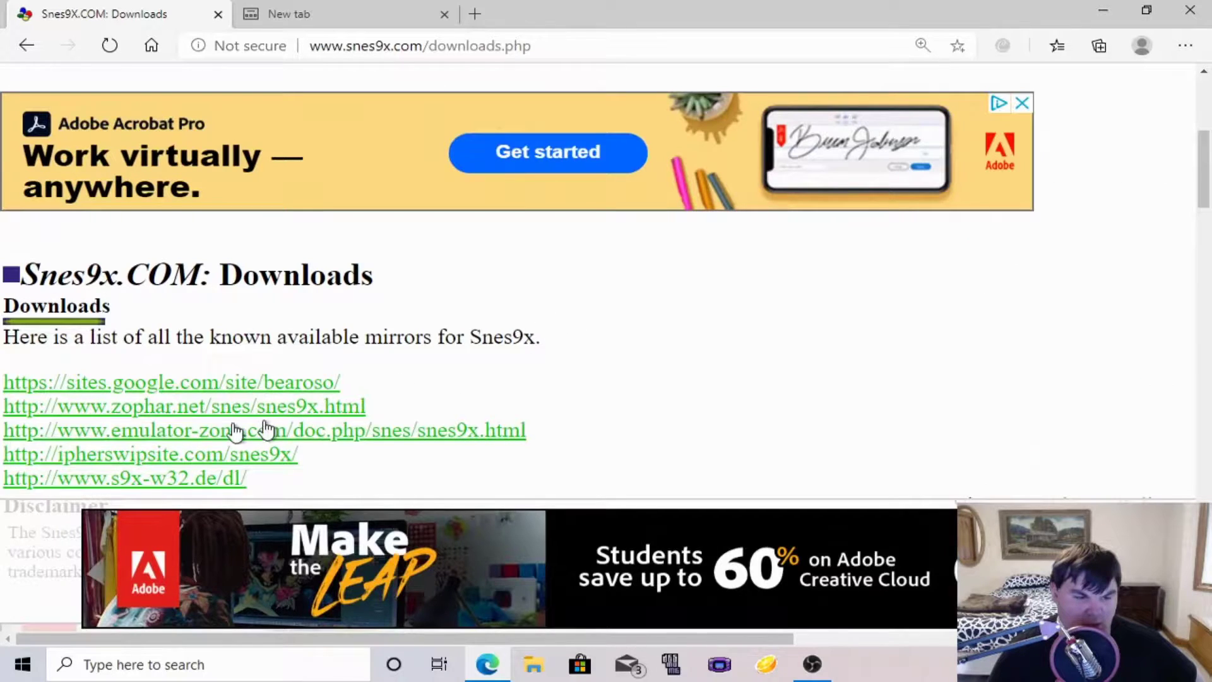
pyautogui.click(147, 418)
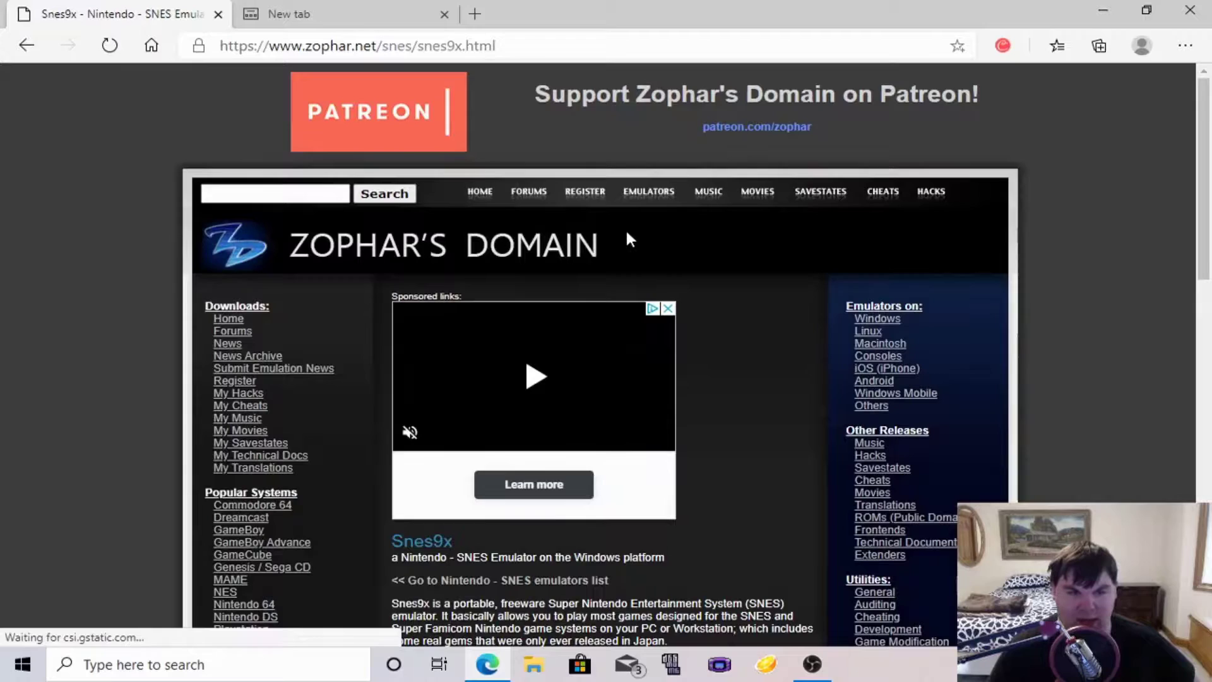
# Step: Zoom the download table to 175%, download snes9x-1.57-win32-x64.zip, and close Edge
pyautogui.scroll(-4, 627, 229)
pyautogui.scroll(-4, 697, 322)
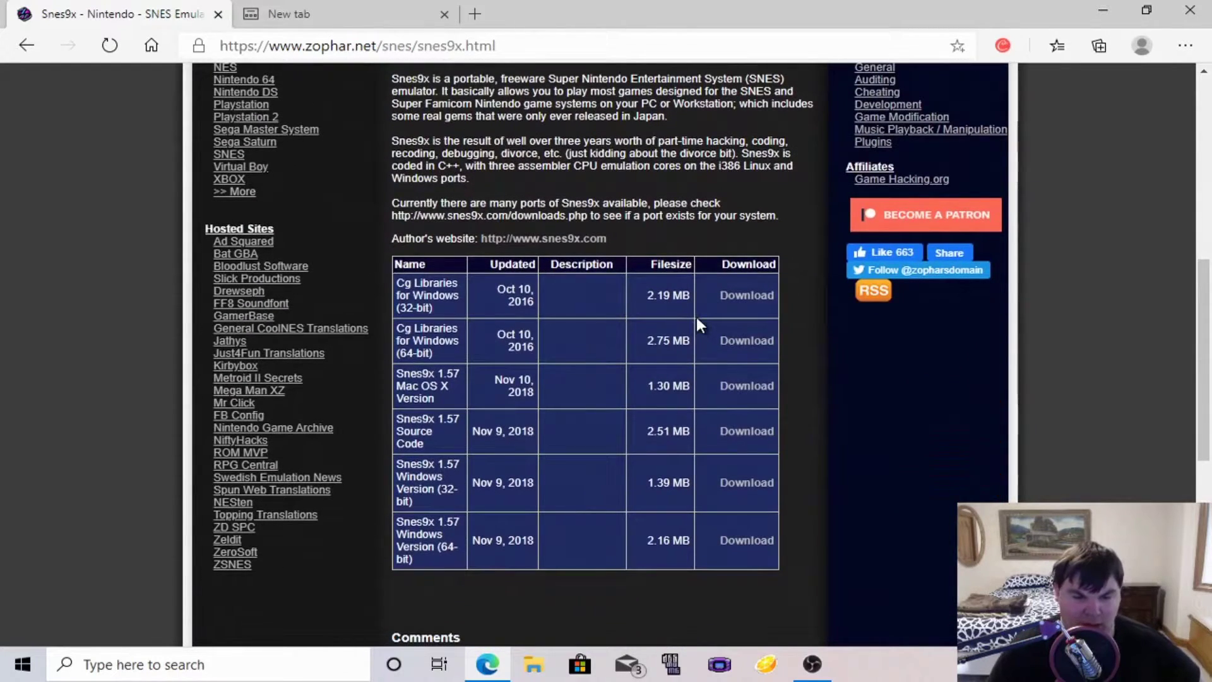
pyautogui.scroll(-3, 699, 324)
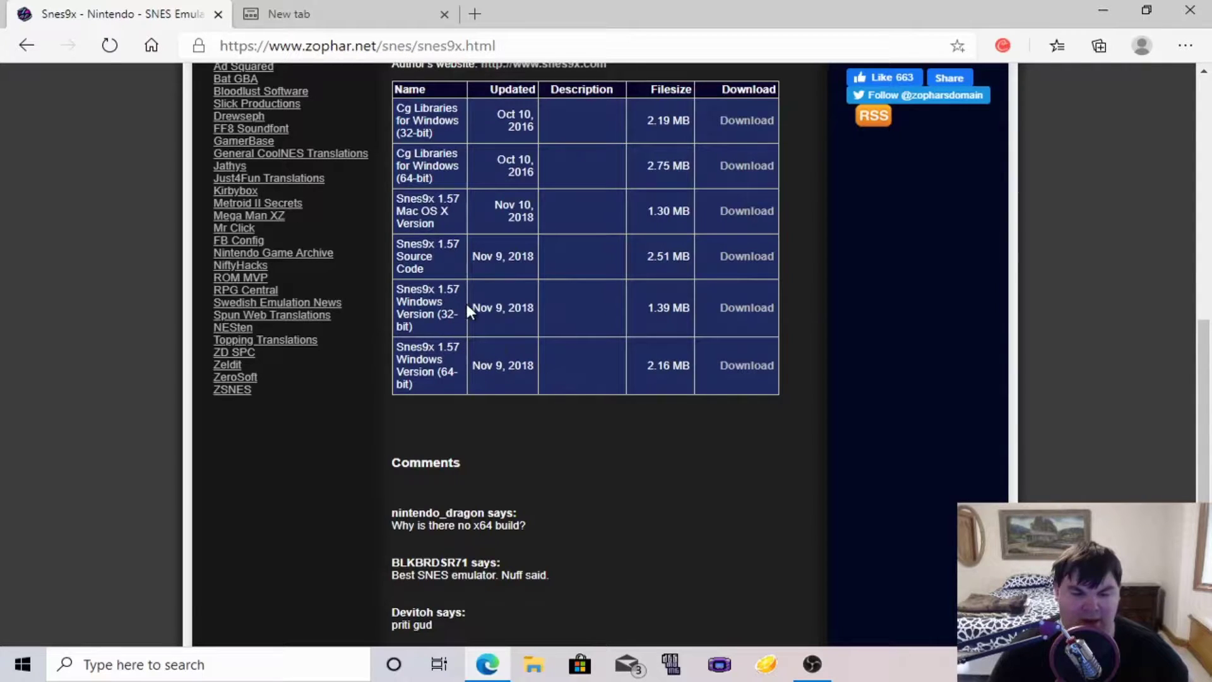
pyautogui.scroll(1, 1203, 71)
pyautogui.click(1185, 46)
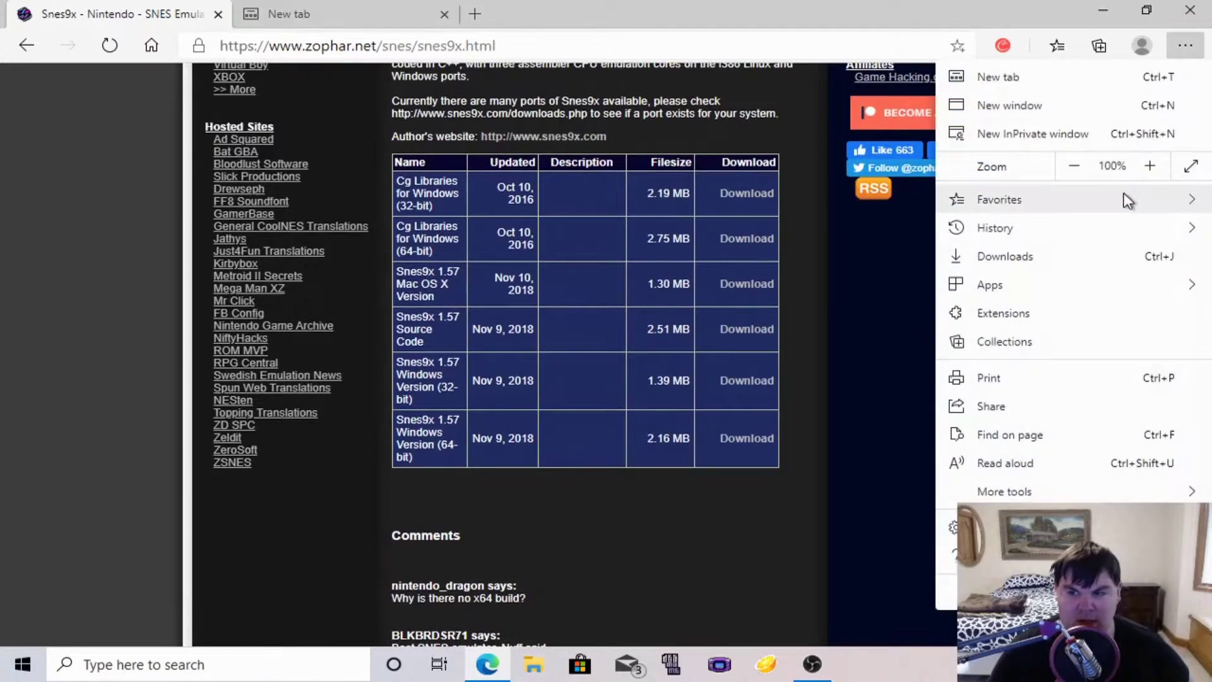
pyautogui.click(1150, 166)
pyautogui.click(1149, 166)
pyautogui.click(1150, 166)
pyautogui.click(1150, 166)
pyautogui.click(846, 402)
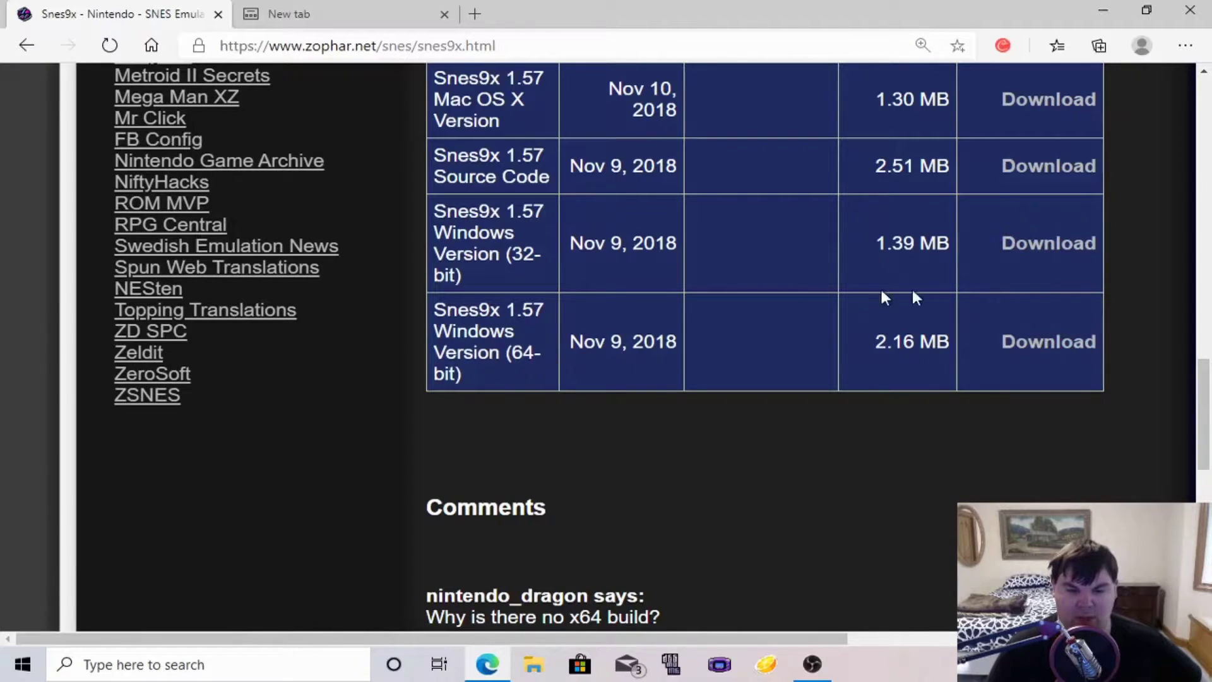
pyautogui.click(1049, 346)
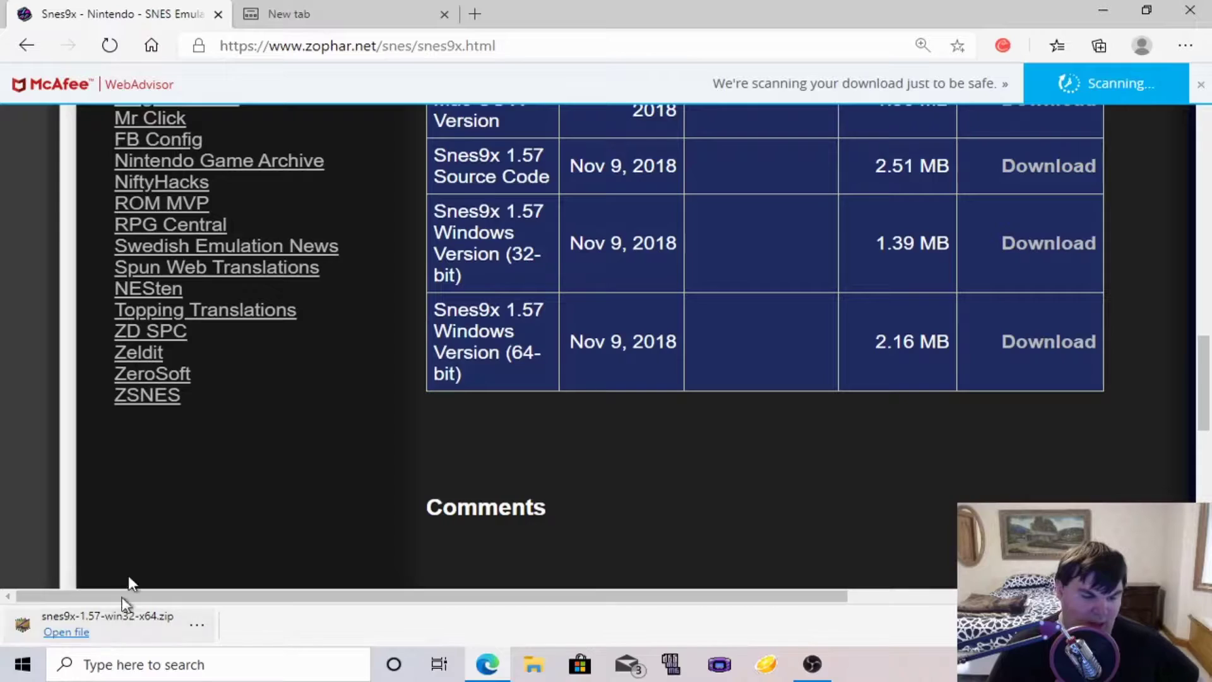
pyautogui.click(1191, 9)
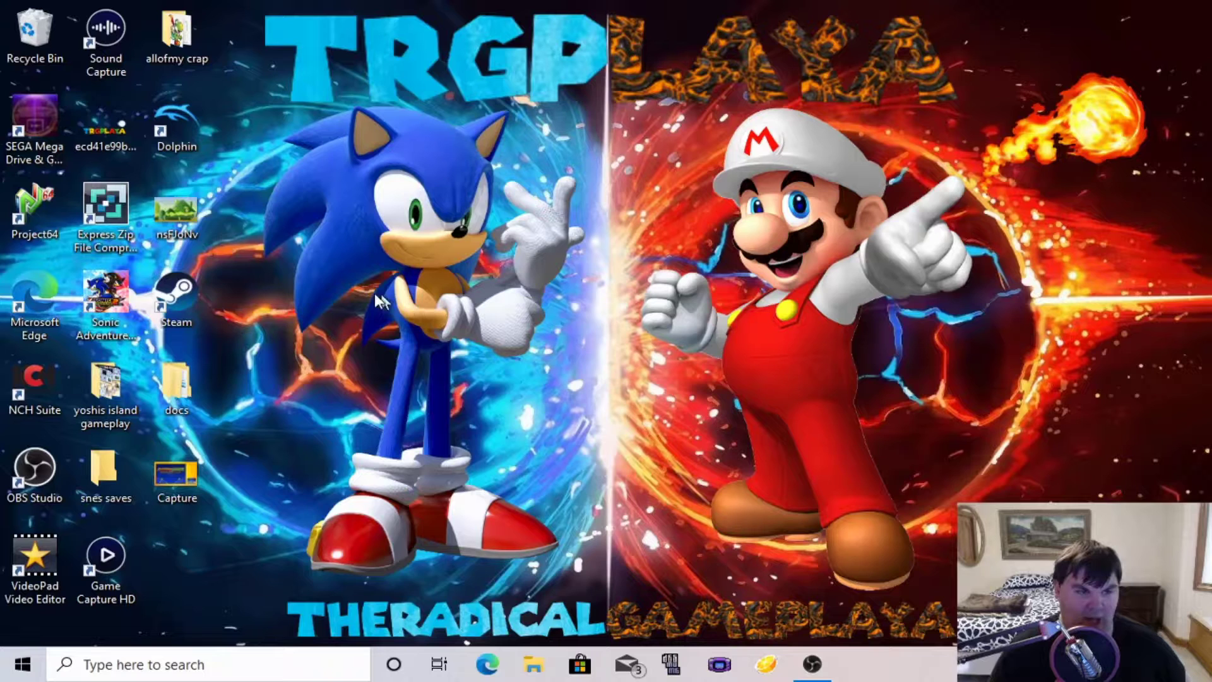
# Step: Move the downloaded Snes9x zip from the Downloads folder onto the desktop
pyautogui.click(533, 664)
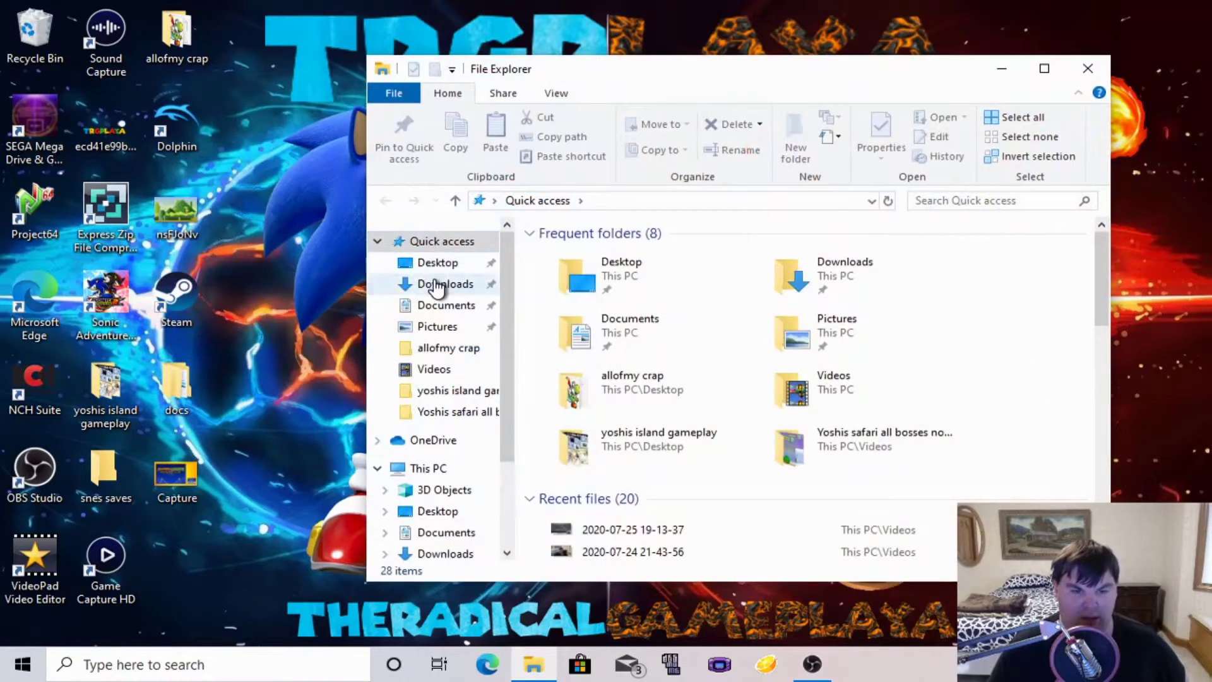
pyautogui.click(442, 283)
pyautogui.moveTo(658, 279); pyautogui.dragTo(233, 331)
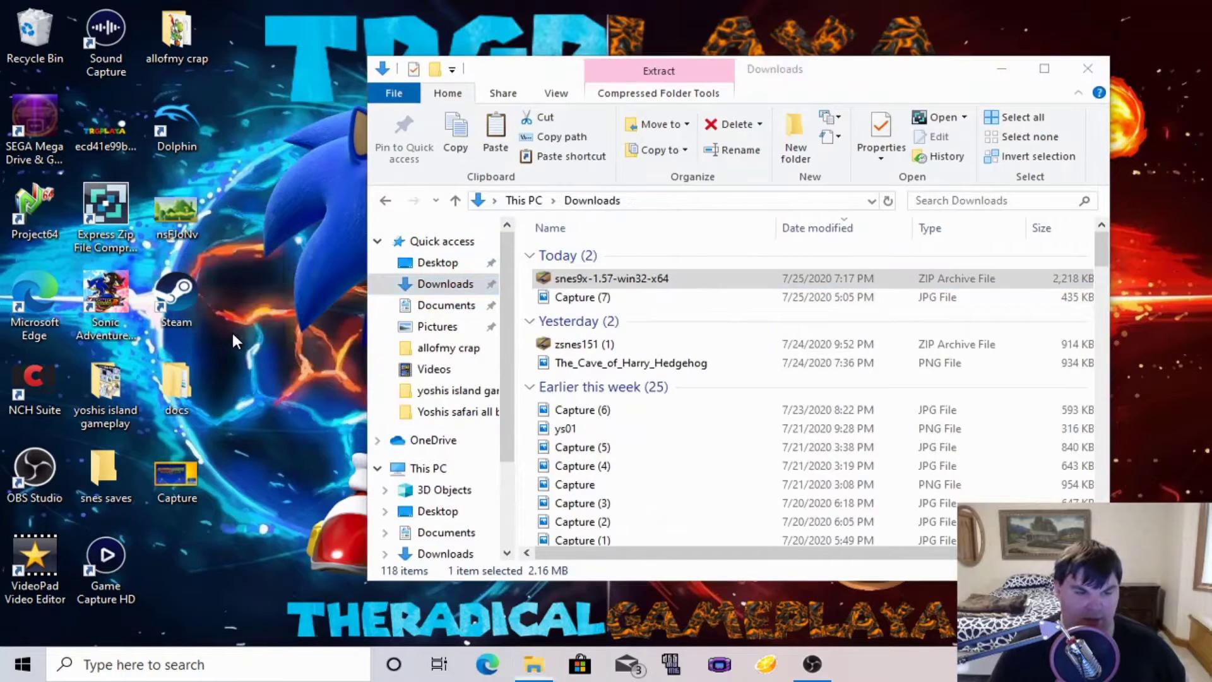
pyautogui.moveTo(168, 547); pyautogui.dragTo(168, 547)
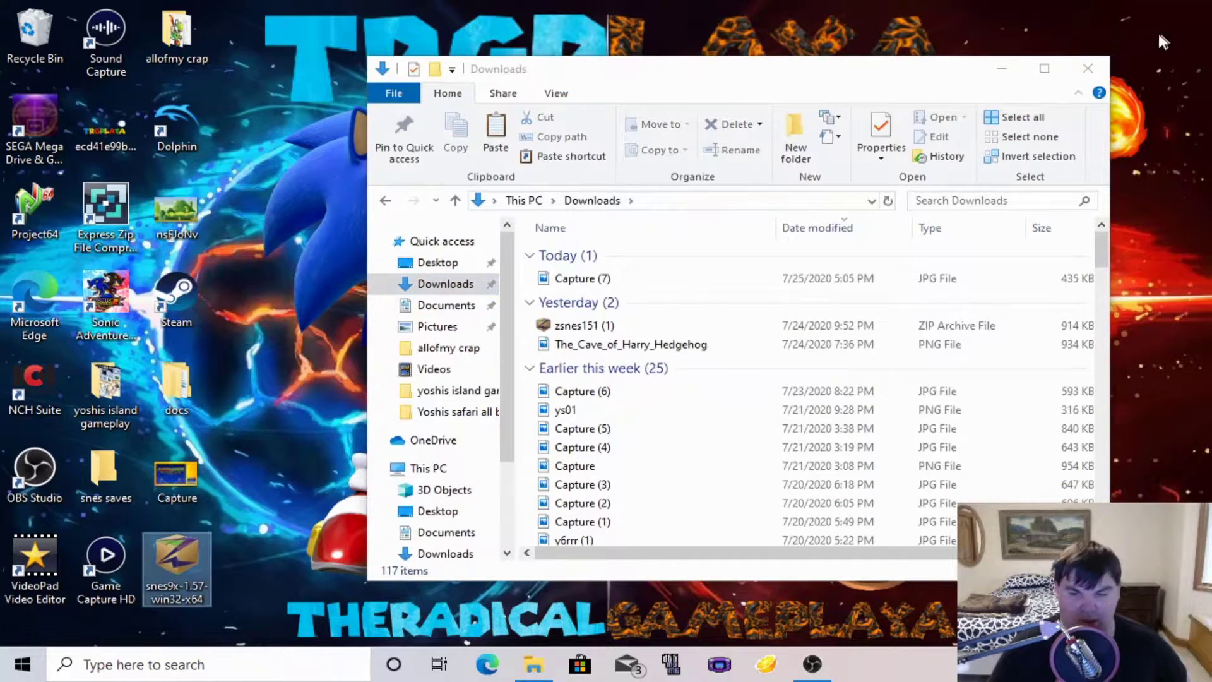
pyautogui.click(1088, 68)
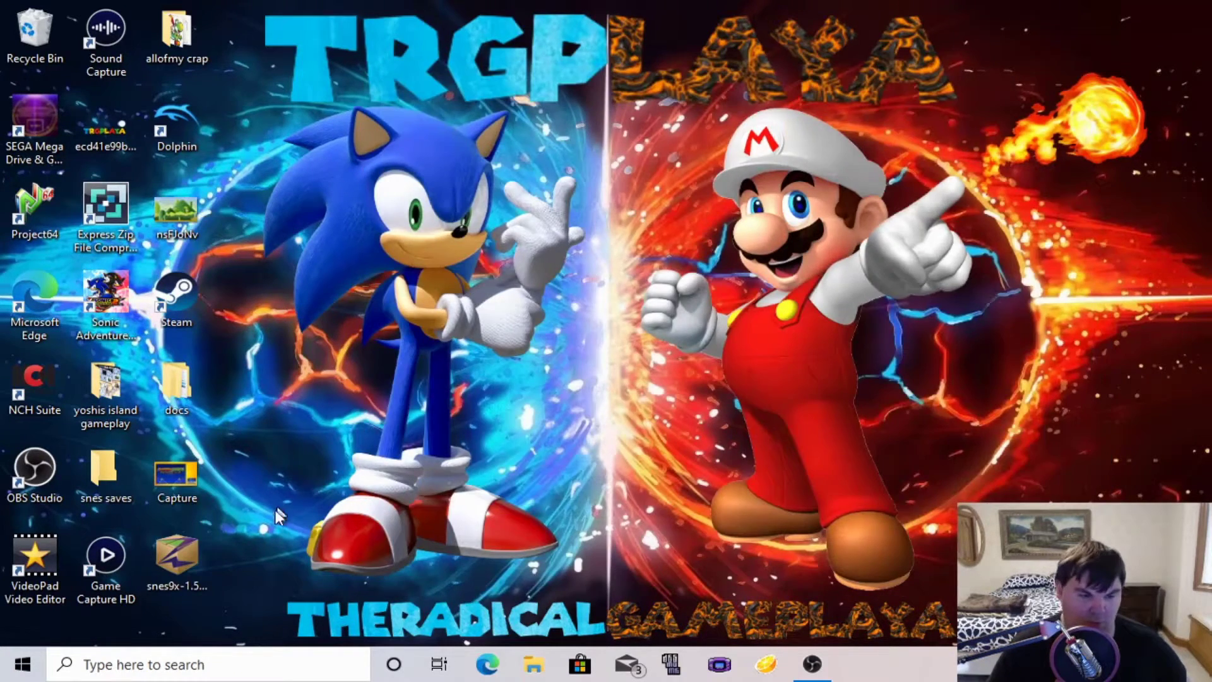
# Step: Extract the zip with Express Zip into snes9x-1.57-win32-x64 and open that folder
pyautogui.rightClick(180, 570)
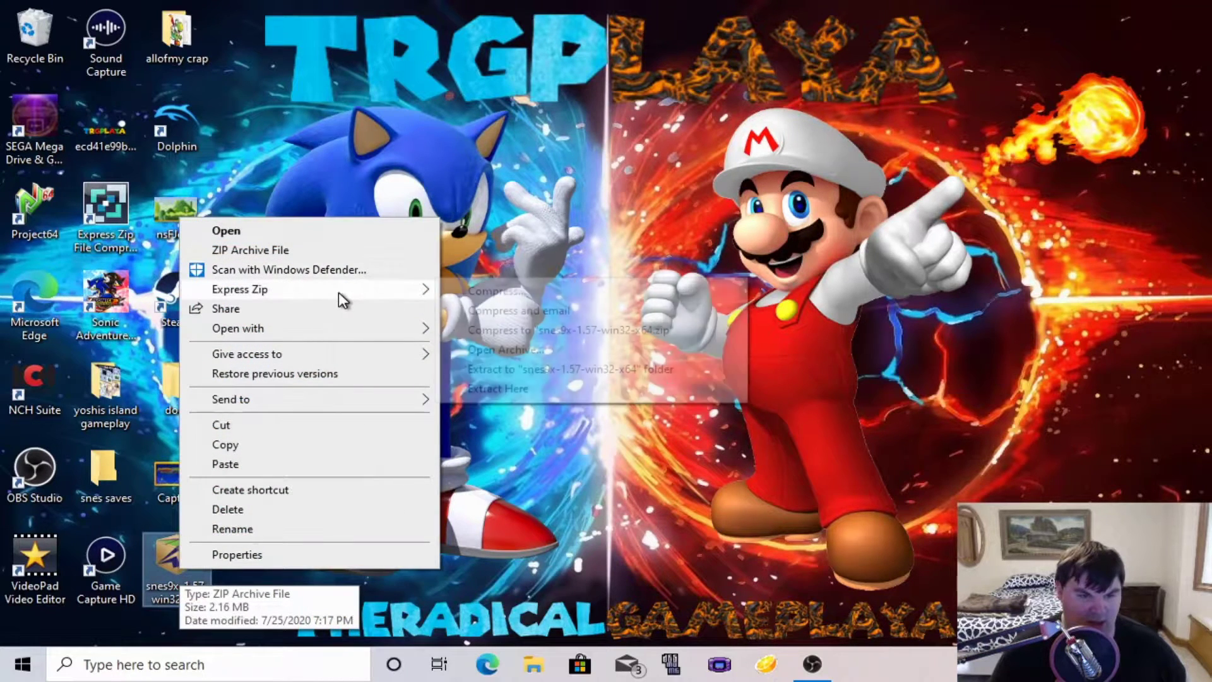
pyautogui.moveTo(341, 293)
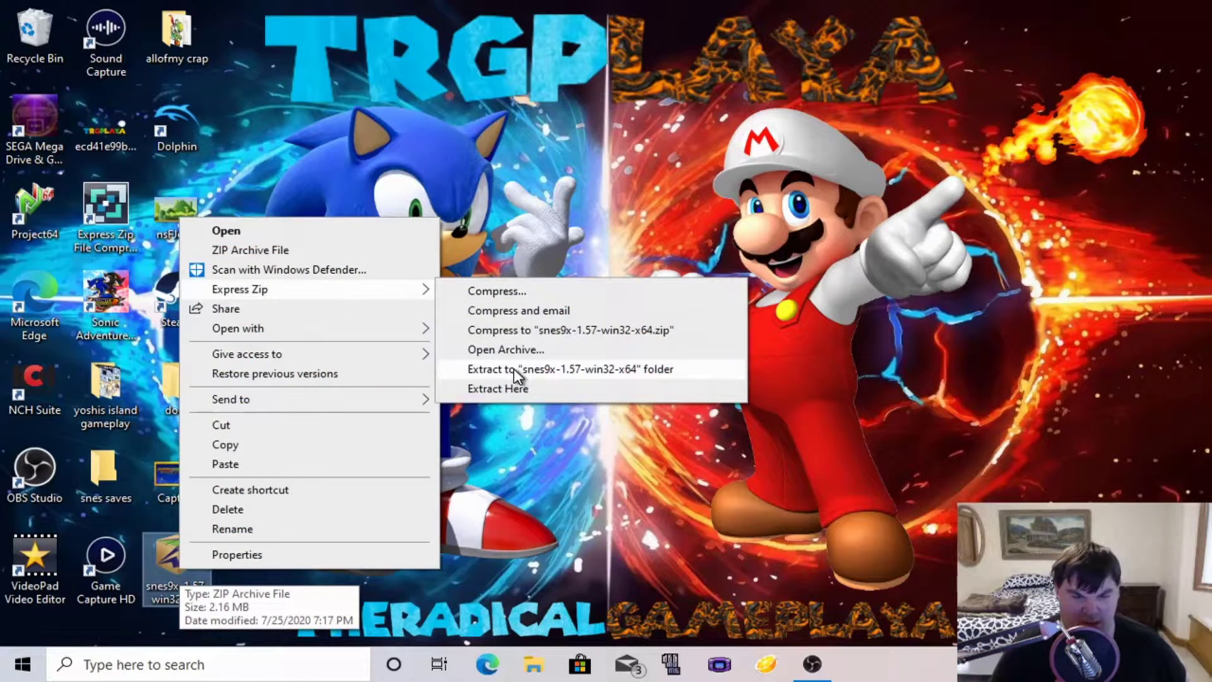
pyautogui.click(556, 372)
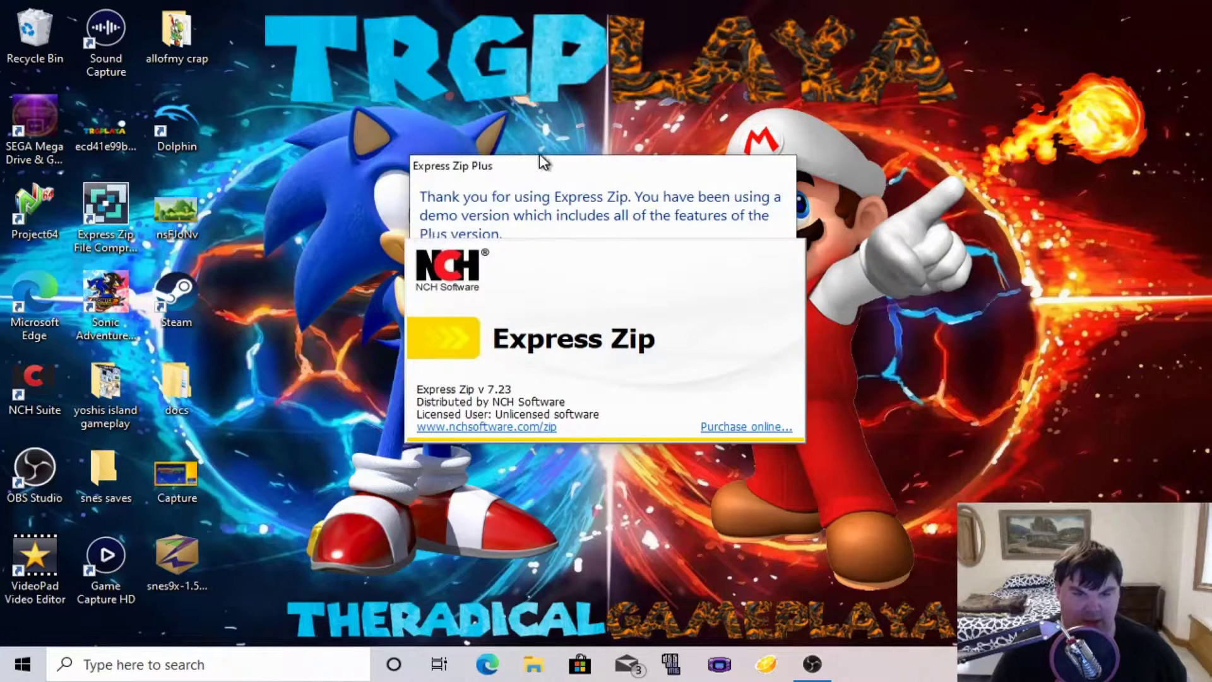
pyautogui.moveTo(539, 160); pyautogui.dragTo(349, 144)
pyautogui.click(319, 400)
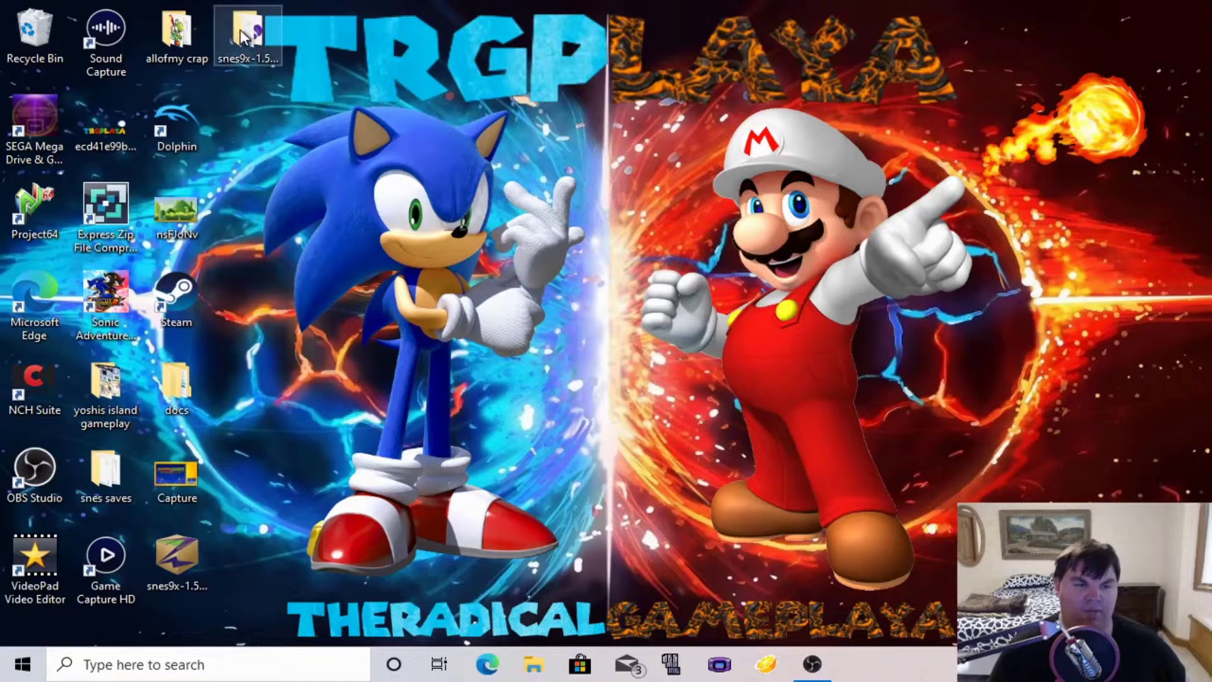
pyautogui.doubleClick(251, 35)
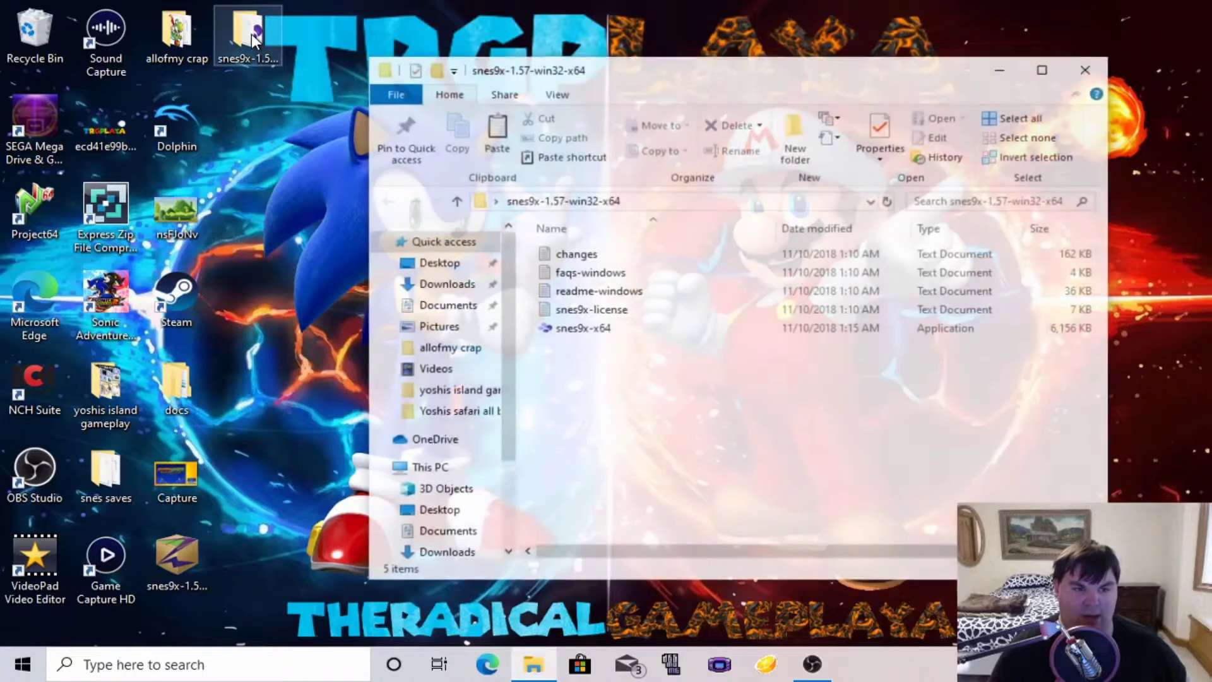
# Step: Launch snes9x-x64, center its window on the desktop, and minimise File Explorer
pyautogui.doubleClick(615, 332)
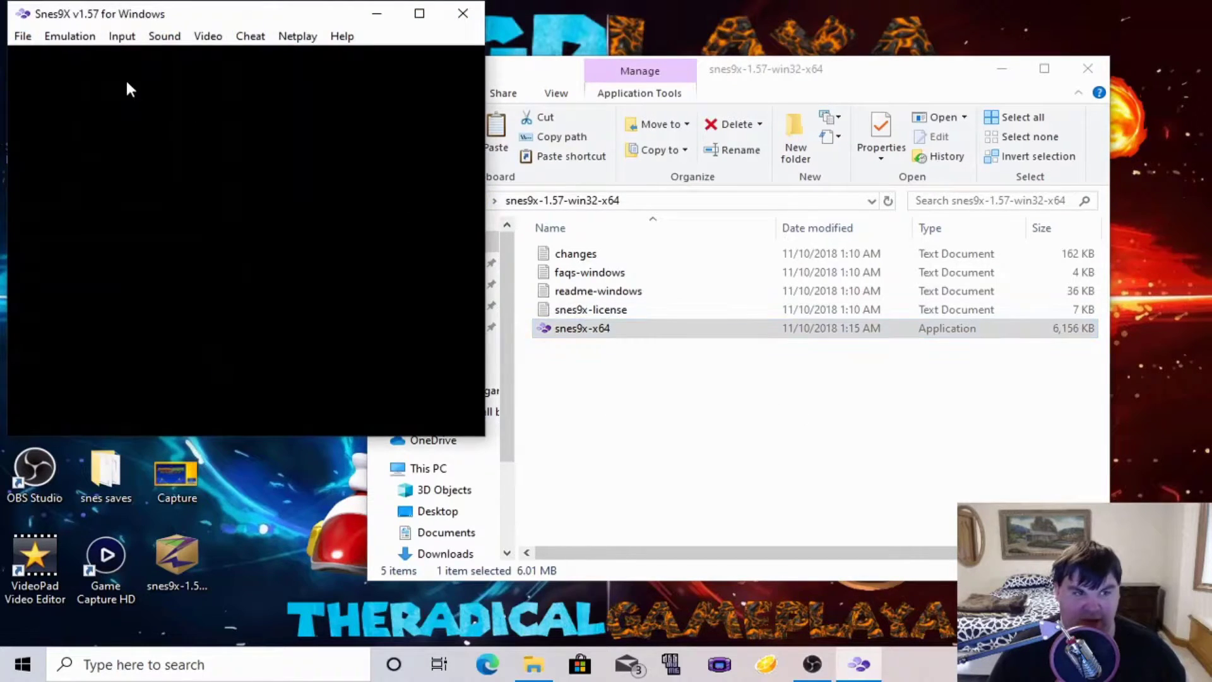
pyautogui.moveTo(159, 14); pyautogui.dragTo(466, 118)
pyautogui.click(1002, 68)
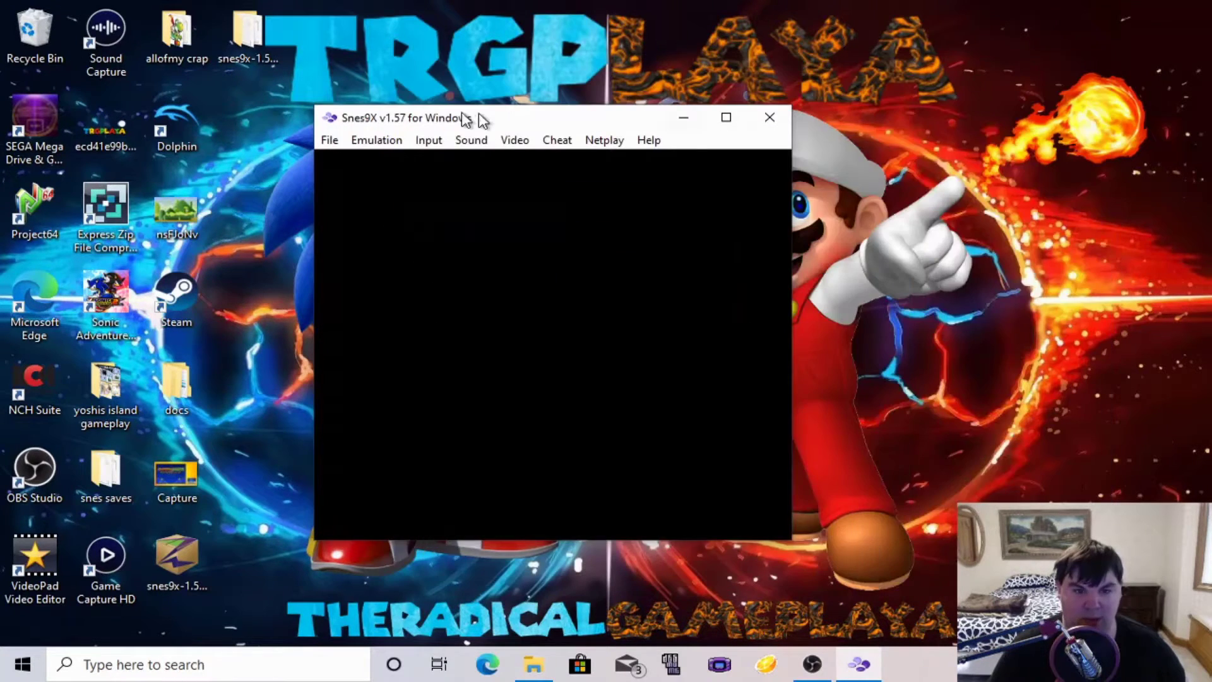
# Step: Browse the File, Emulation and Input menus, keeping standard SNES joypads as the input device
pyautogui.click(329, 139)
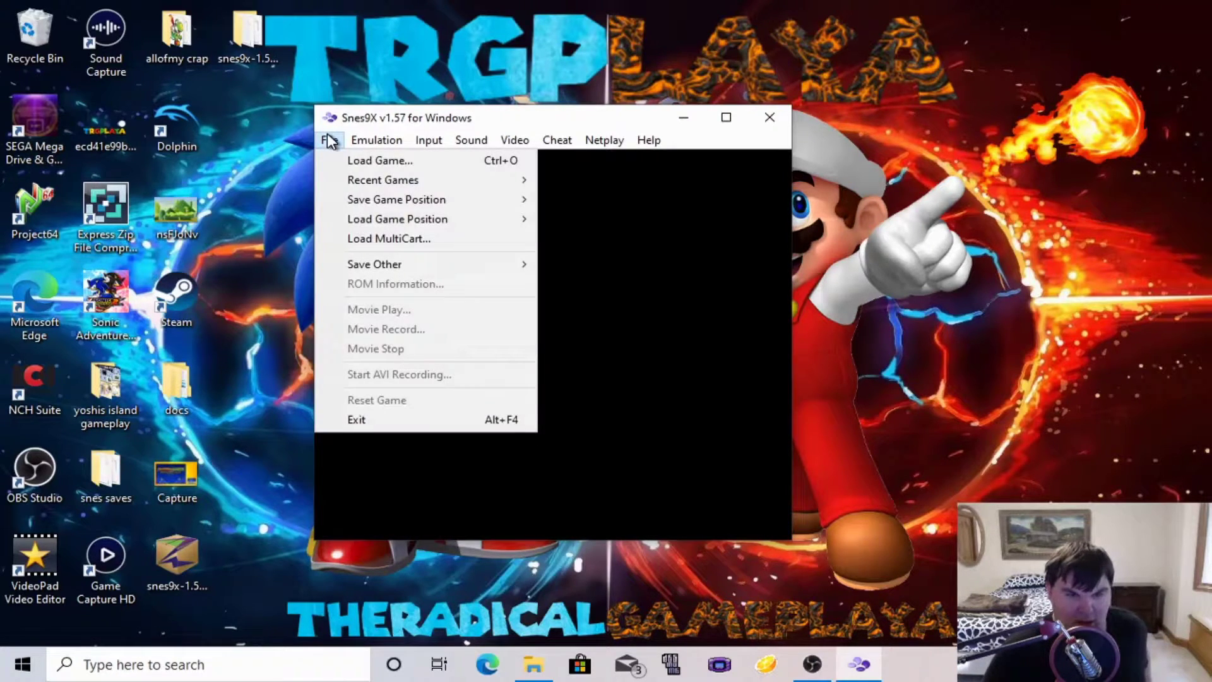
pyautogui.click(328, 141)
pyautogui.click(384, 140)
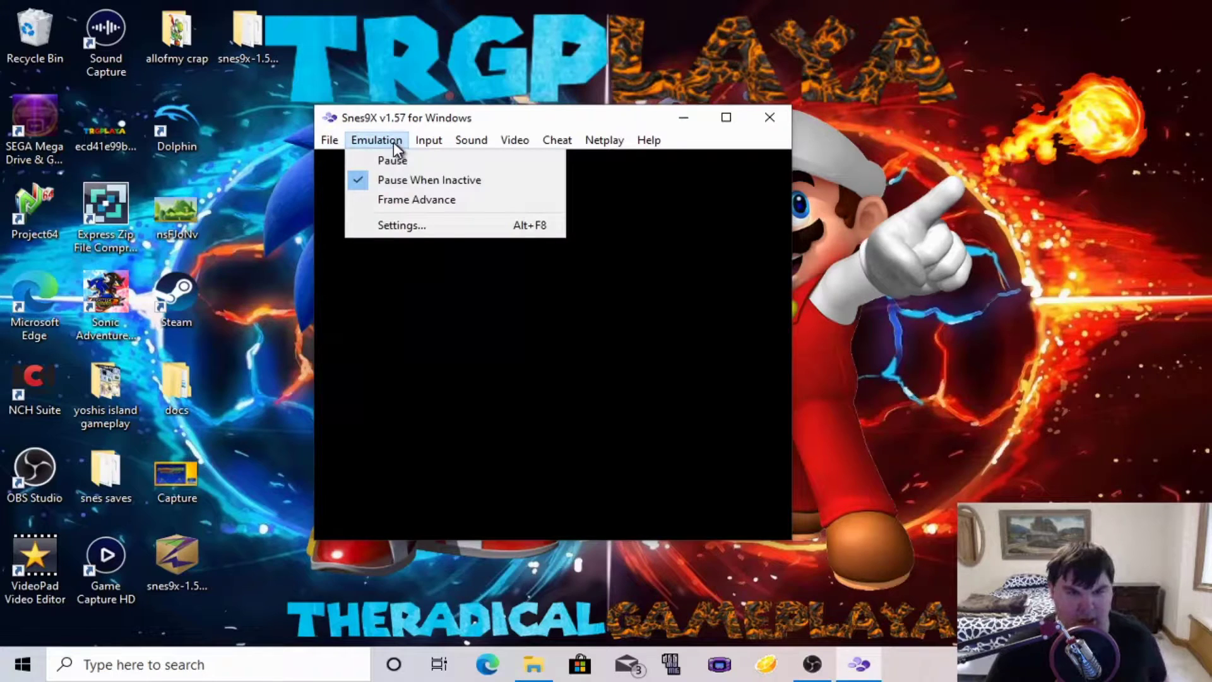
pyautogui.click(419, 133)
pyautogui.click(422, 136)
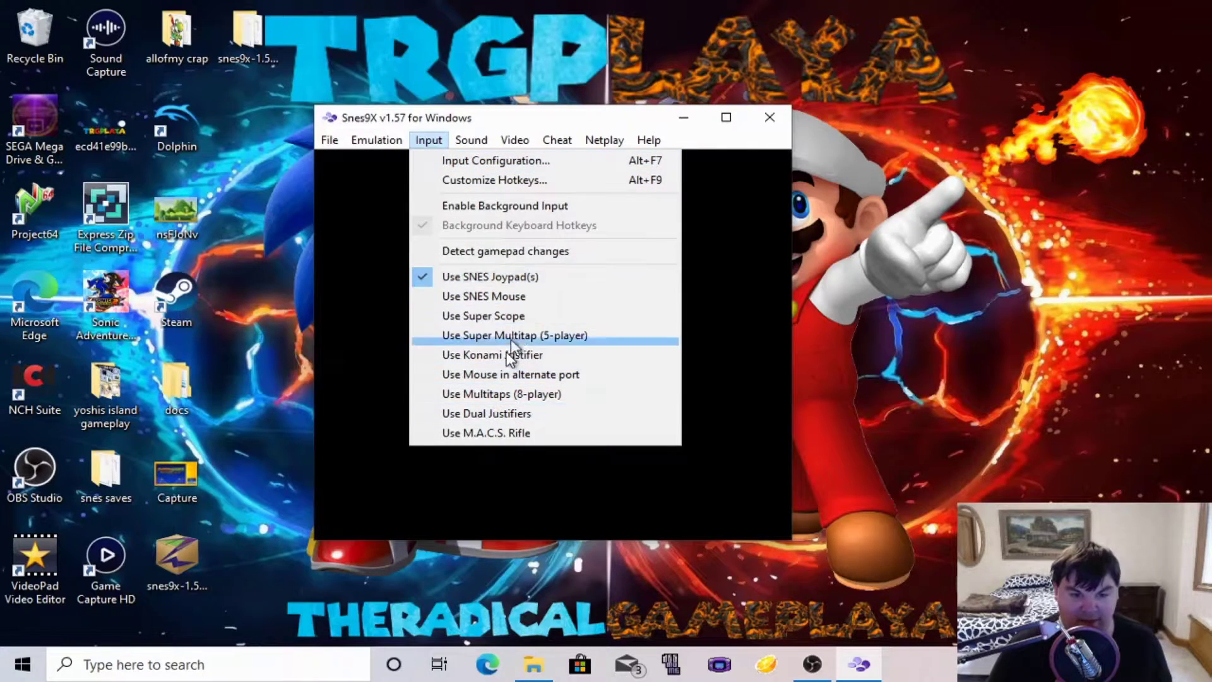
pyautogui.moveTo(550, 143)
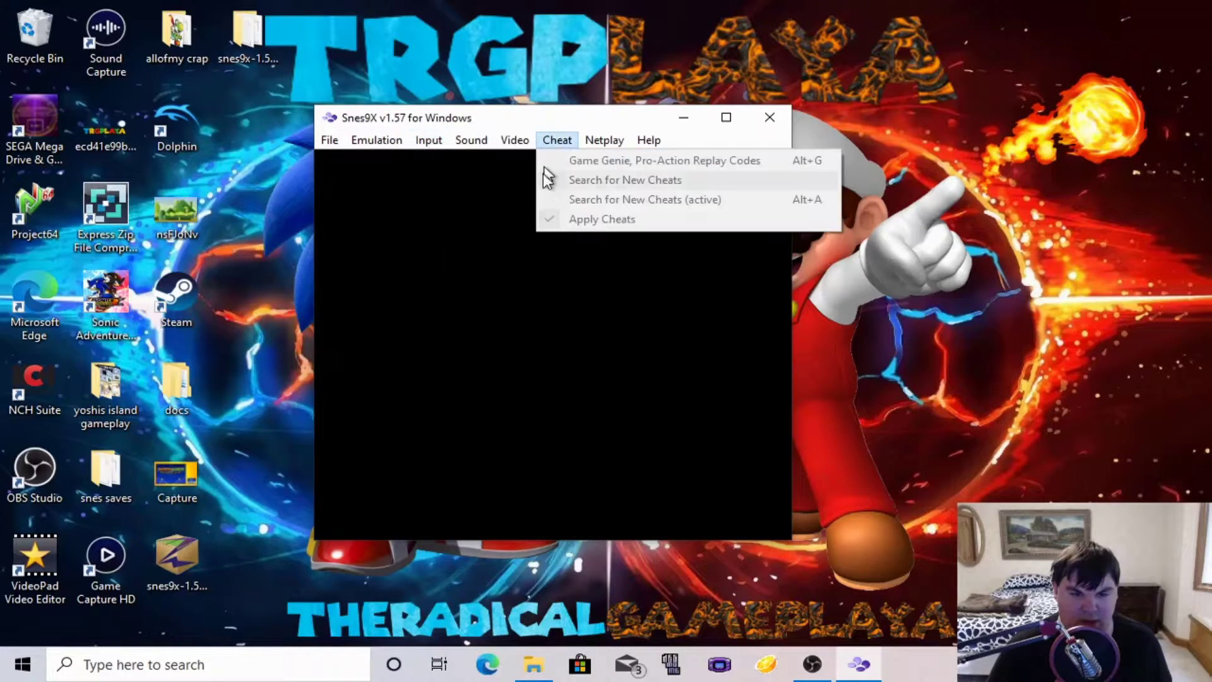
pyautogui.moveTo(430, 143)
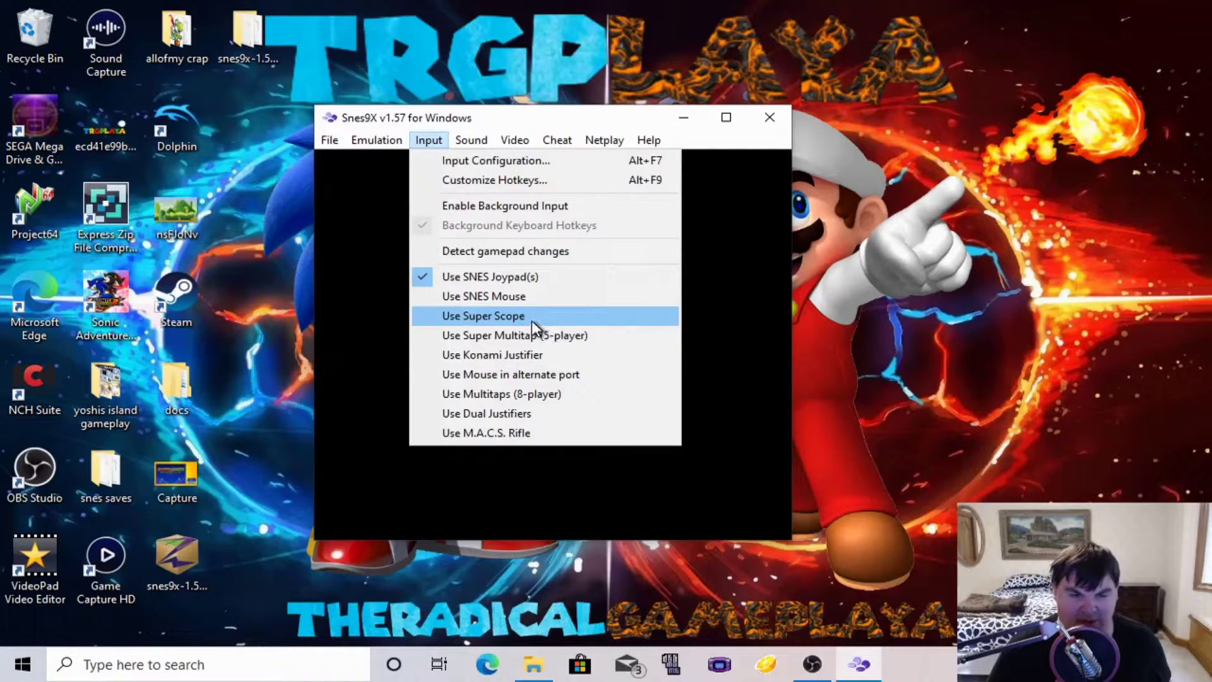
pyautogui.click(524, 277)
# Step: In Input Configuration, map Joypad #1's Up and Up Left to the gamepad and confirm with OK
pyautogui.click(417, 137)
pyautogui.click(468, 162)
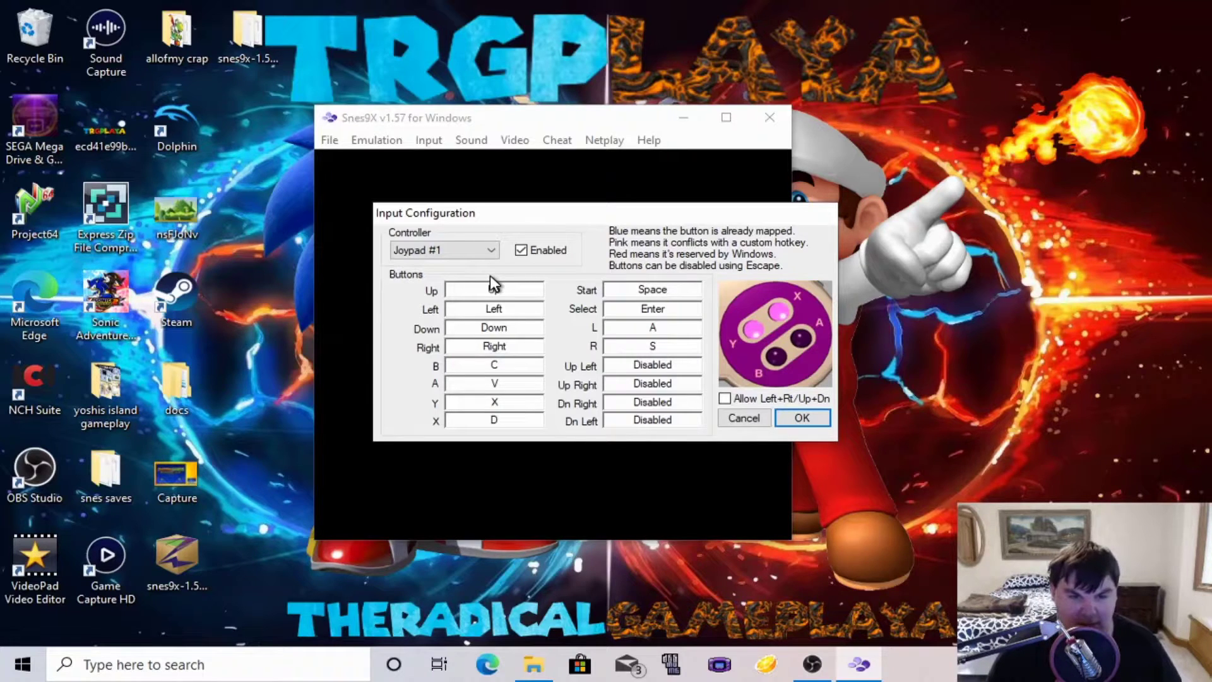
pyautogui.click(497, 291)
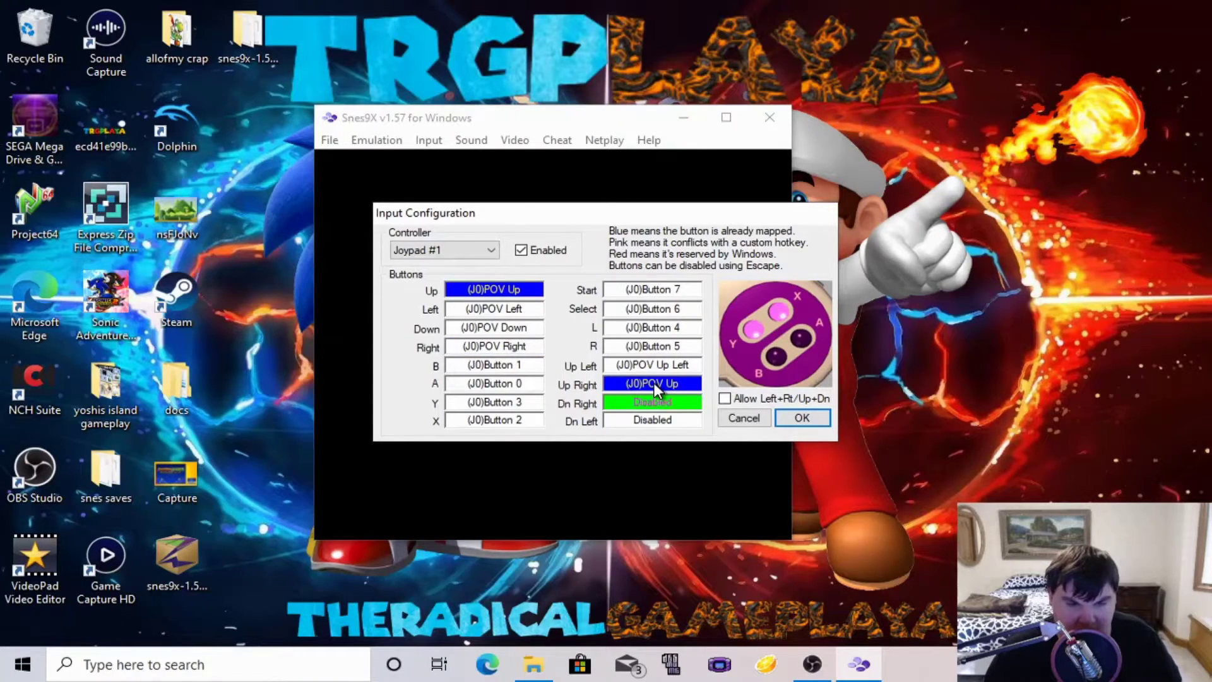
pyautogui.click(470, 292)
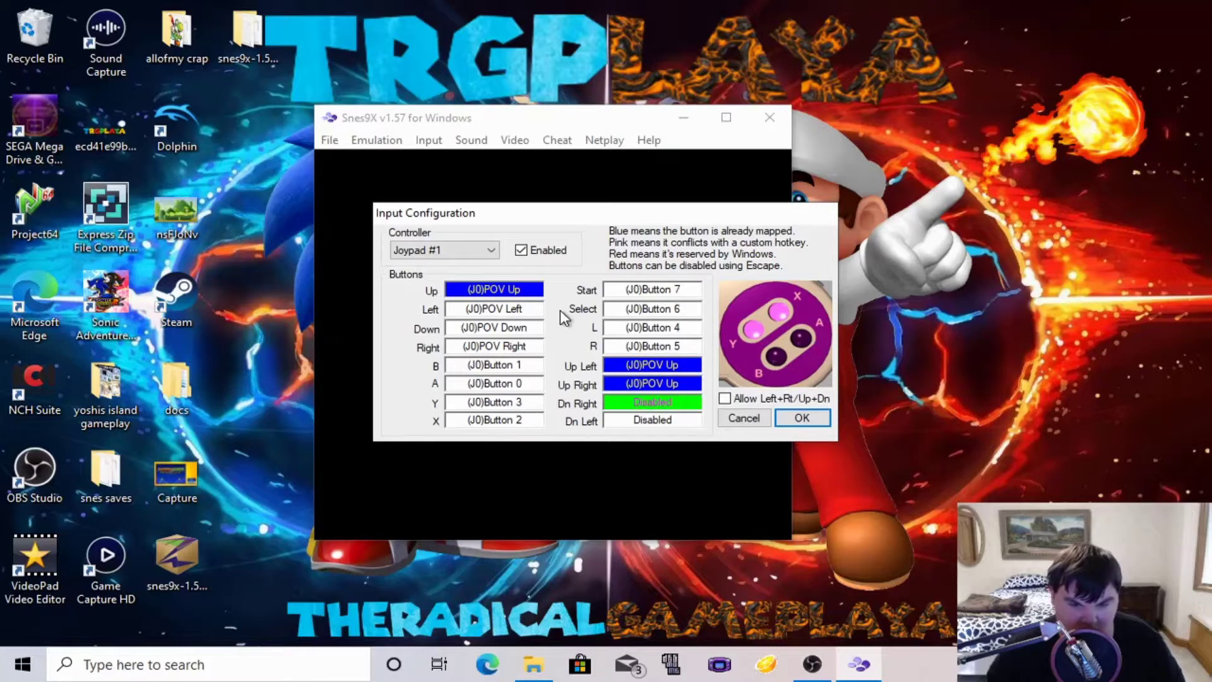
pyautogui.click(679, 365)
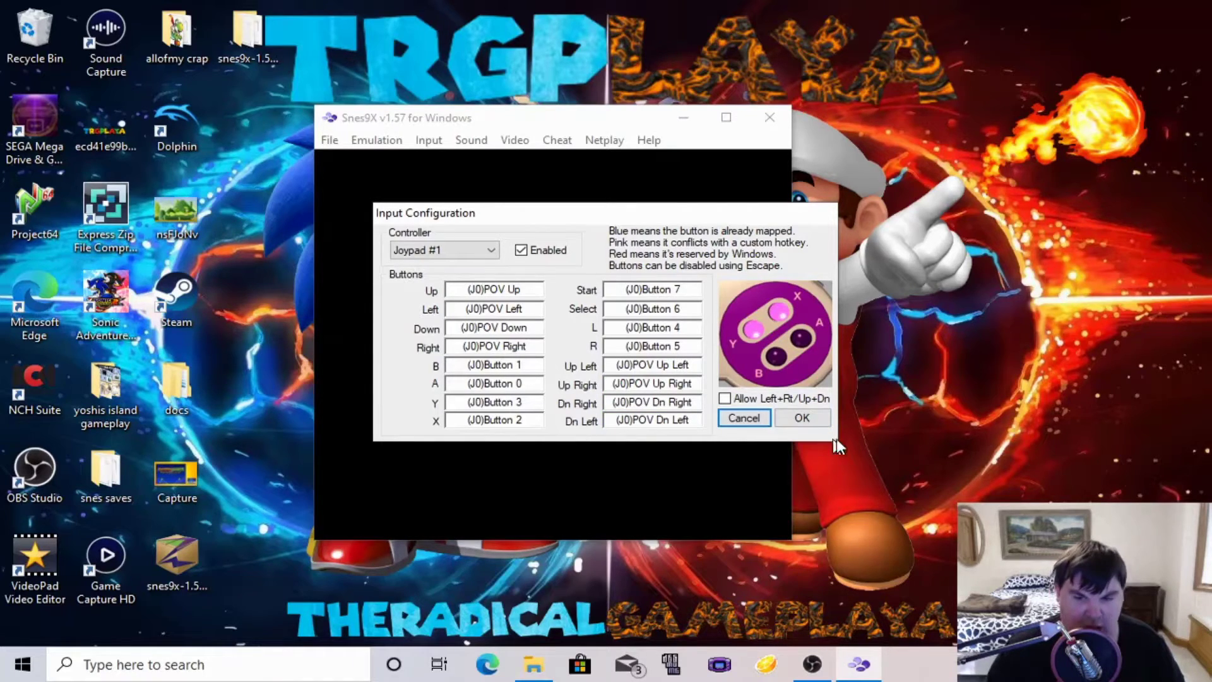
pyautogui.click(802, 418)
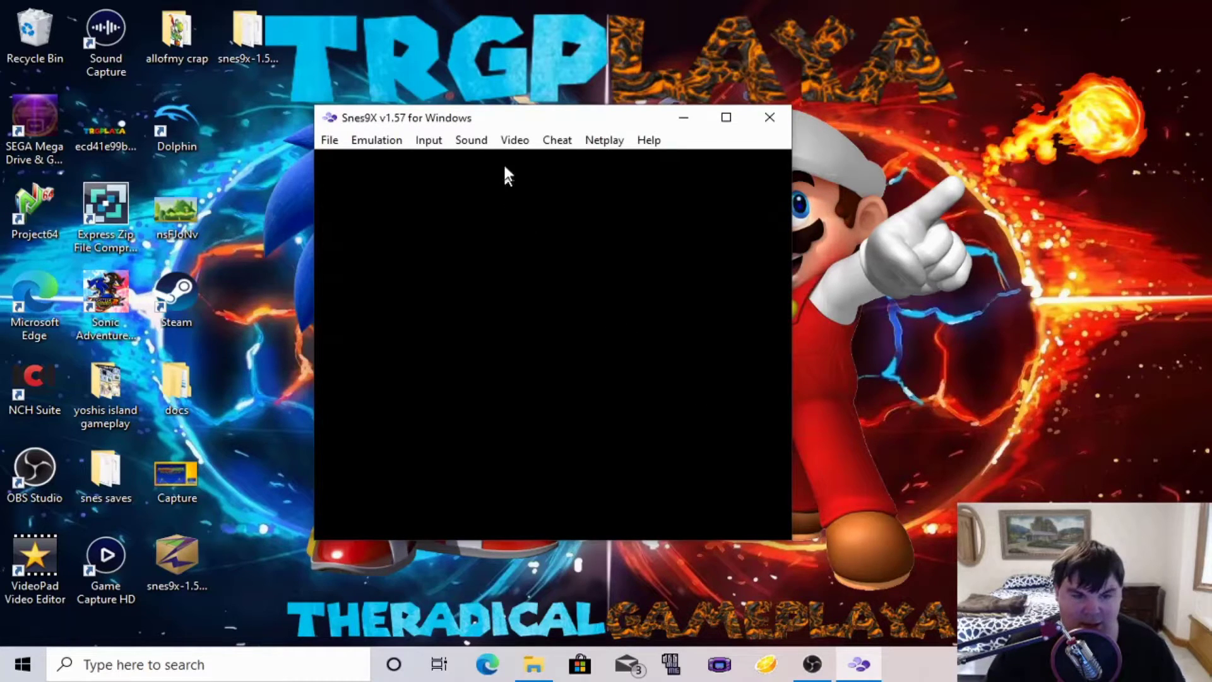
pyautogui.click(470, 139)
# Step: Look over the Sound menu and its Playback Rate submenu, then close Snes9x
pyautogui.moveTo(427, 144)
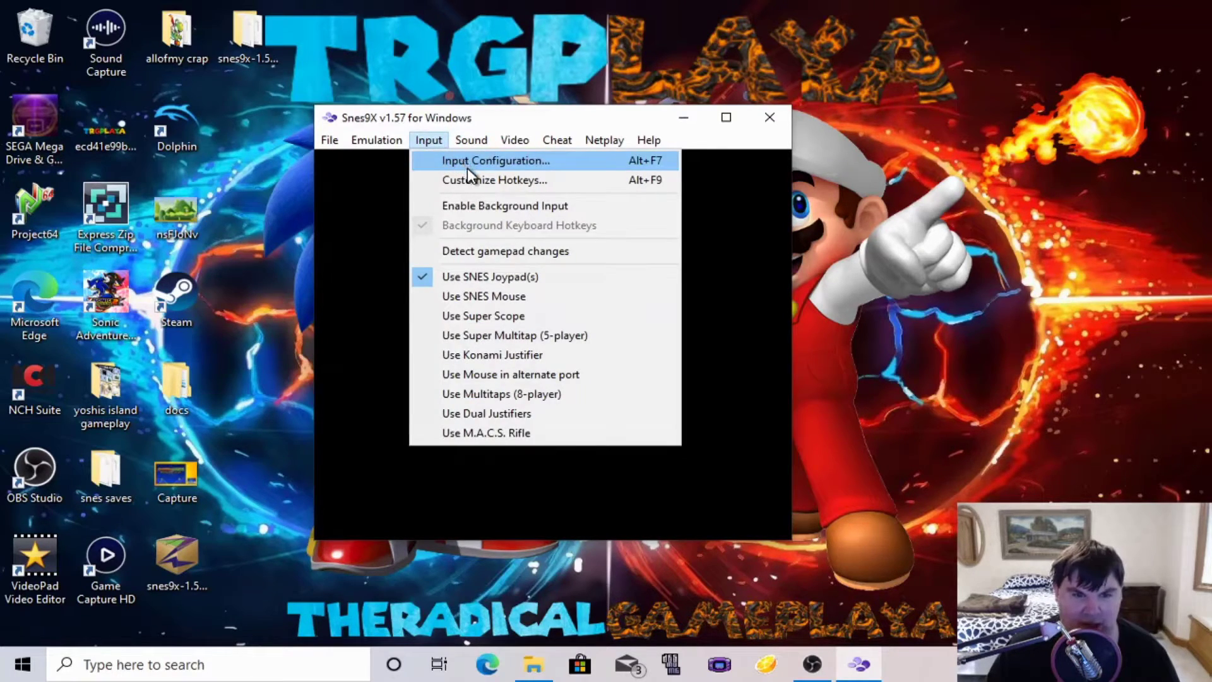
pyautogui.moveTo(471, 140)
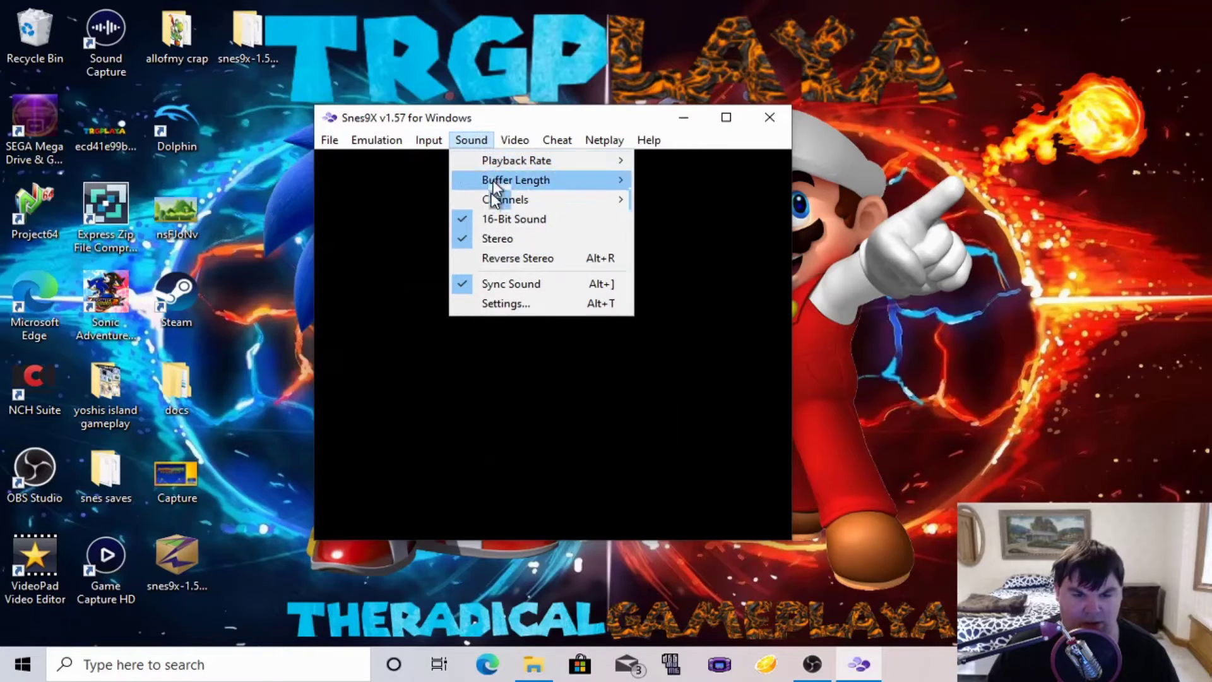
pyautogui.click(512, 138)
pyautogui.click(515, 141)
pyautogui.moveTo(475, 136)
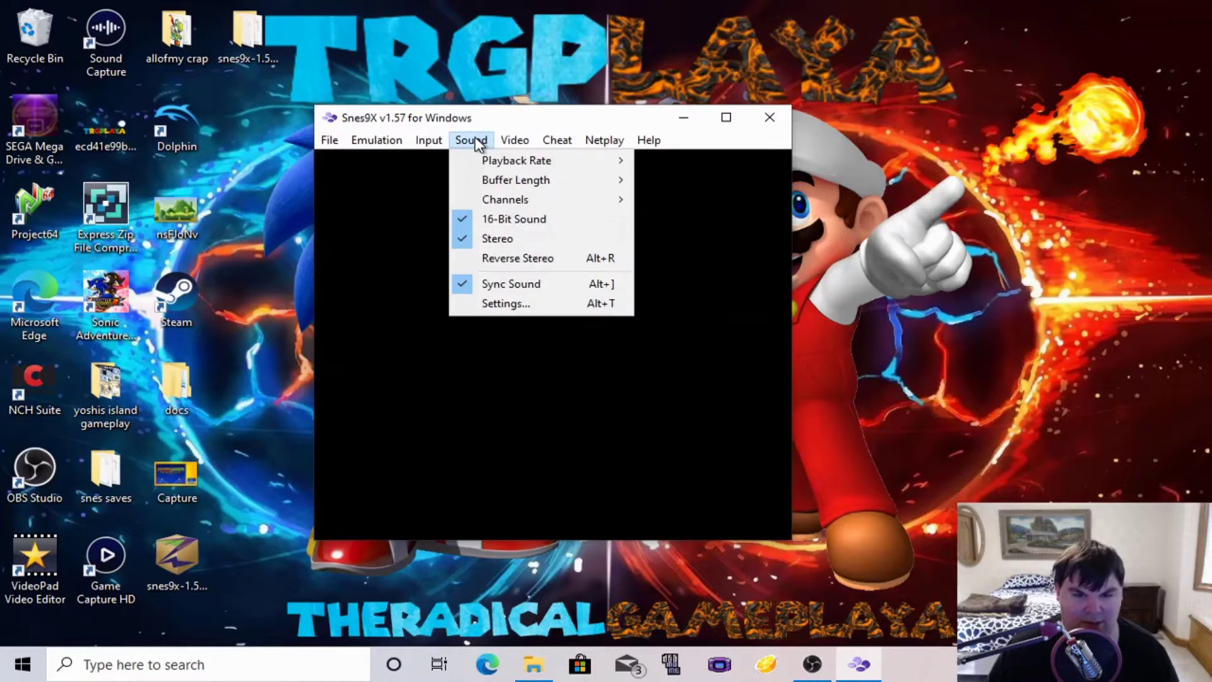
pyautogui.moveTo(506, 161)
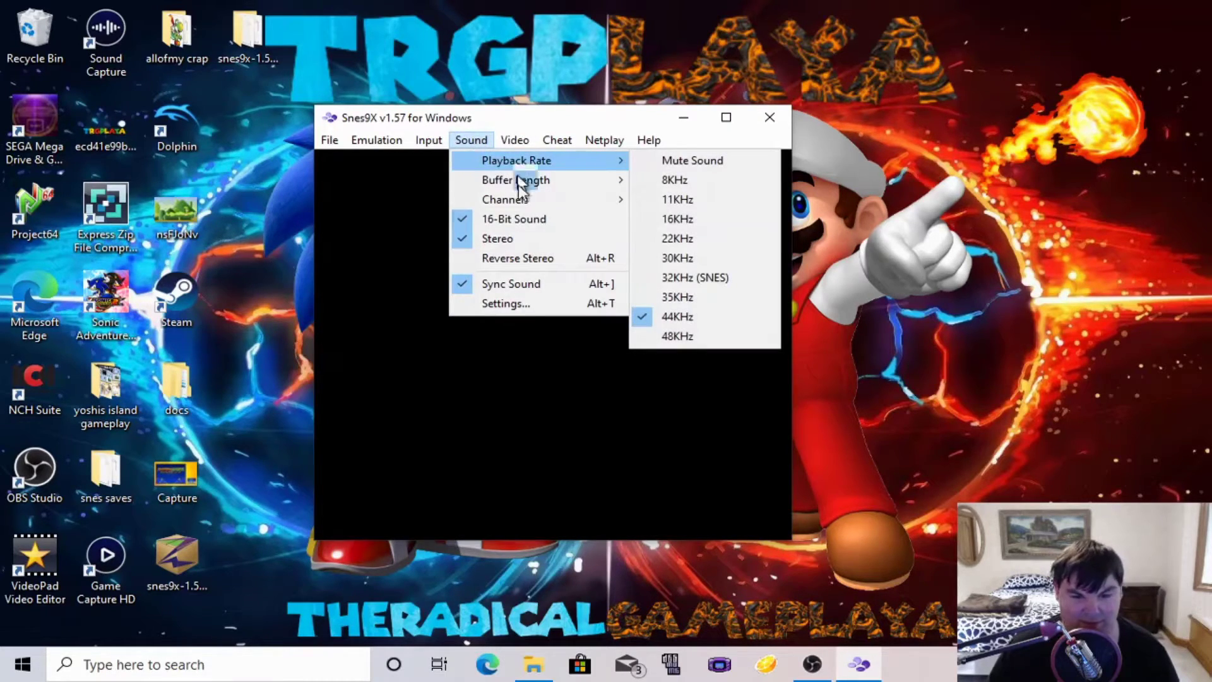
pyautogui.moveTo(518, 134)
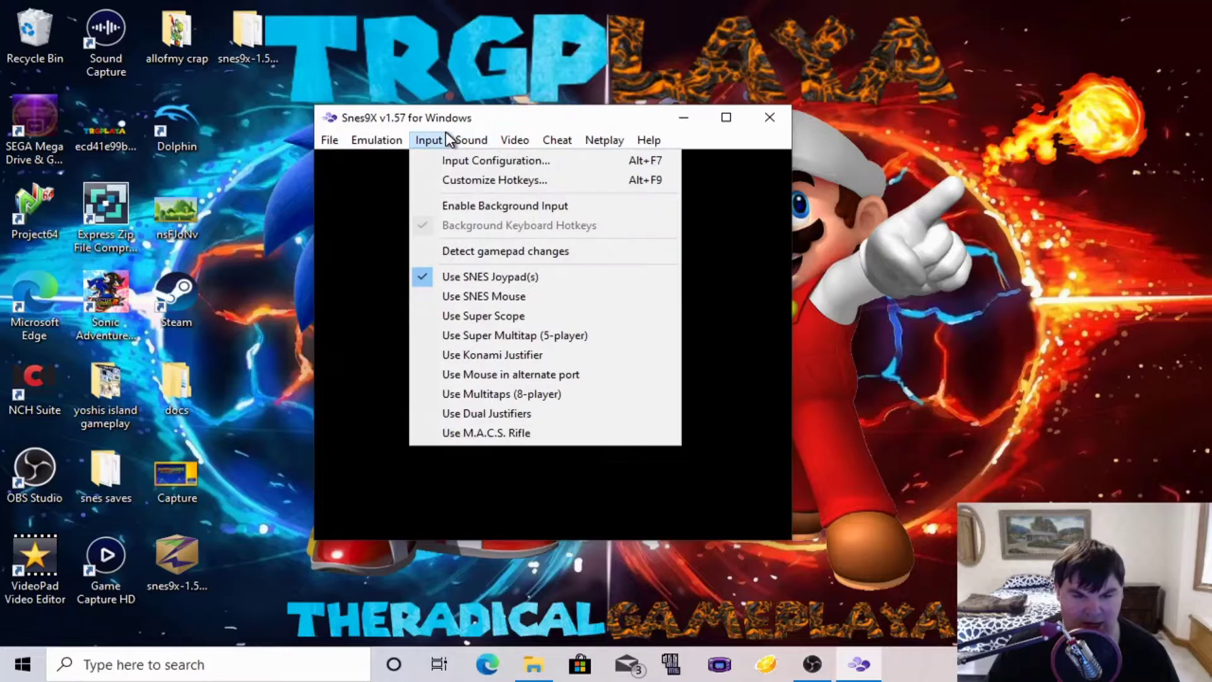
pyautogui.click(476, 119)
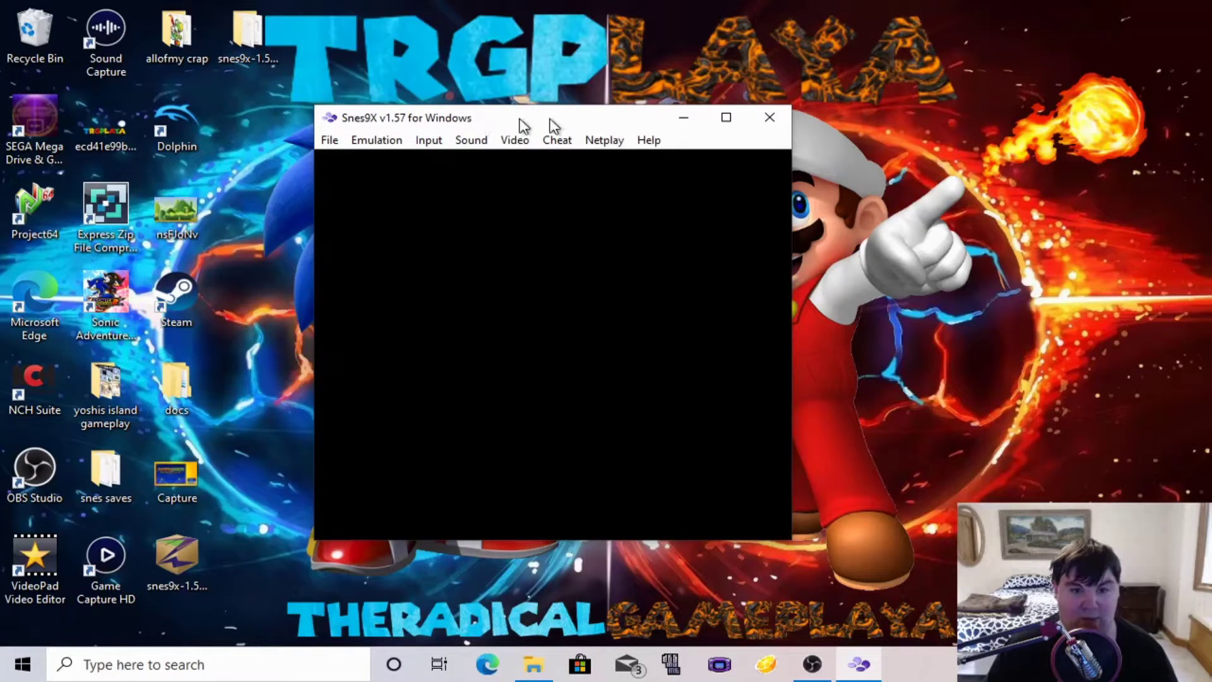
pyautogui.click(770, 119)
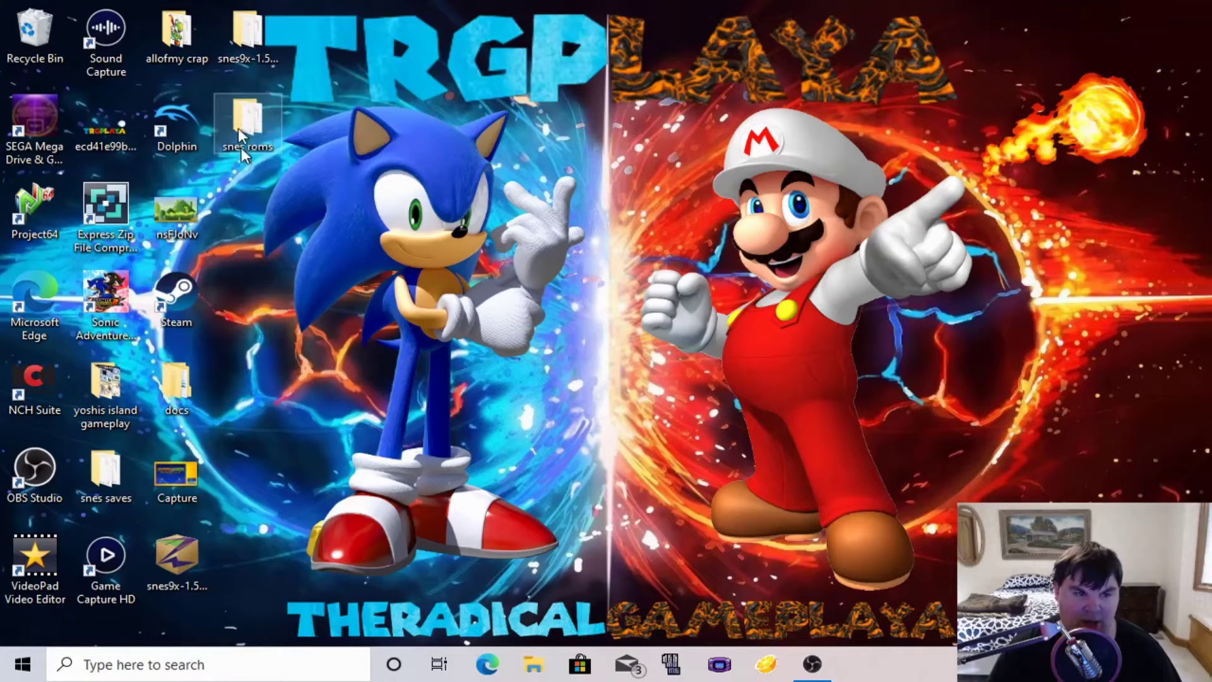
# Step: Relaunch snes9x-x64 from the snes9x-1.57-win32-x64 folder on the desktop
pyautogui.doubleClick(243, 29)
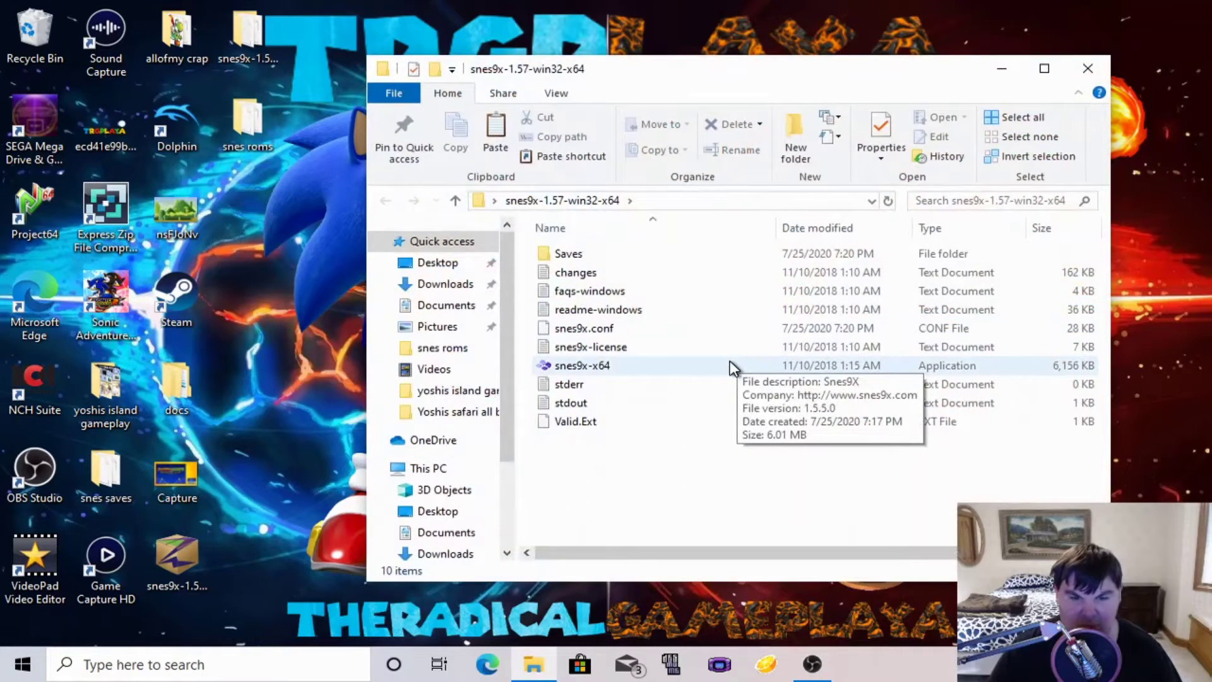
pyautogui.doubleClick(731, 366)
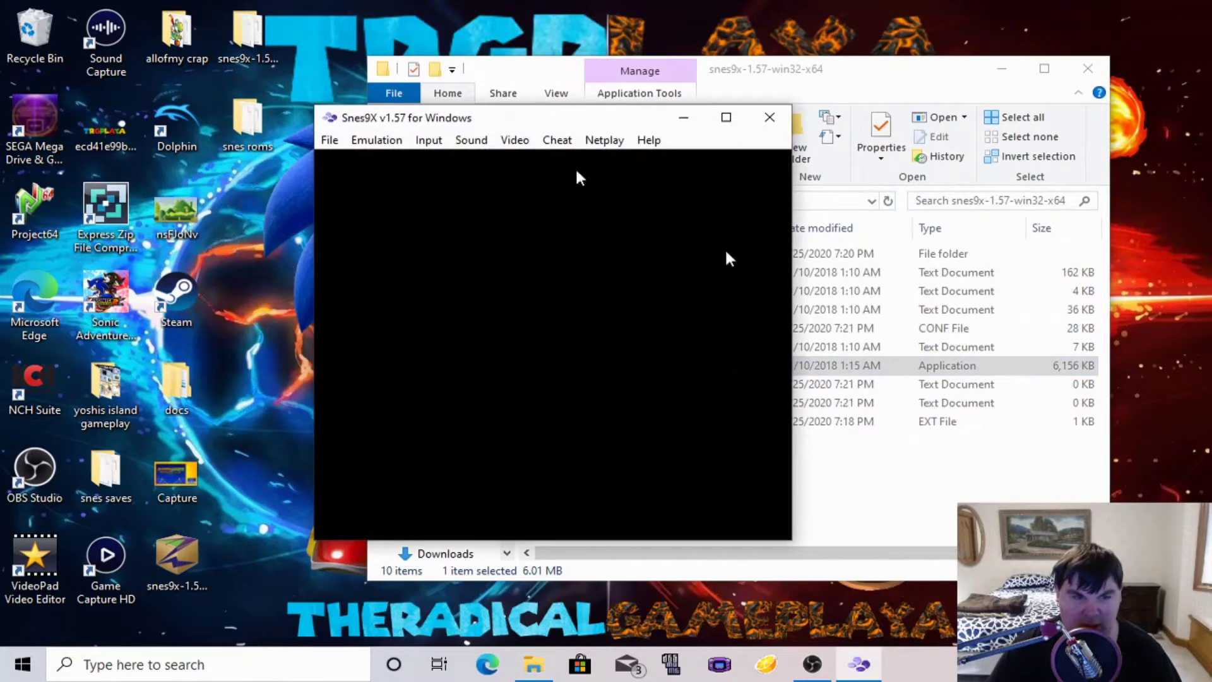
pyautogui.click(323, 141)
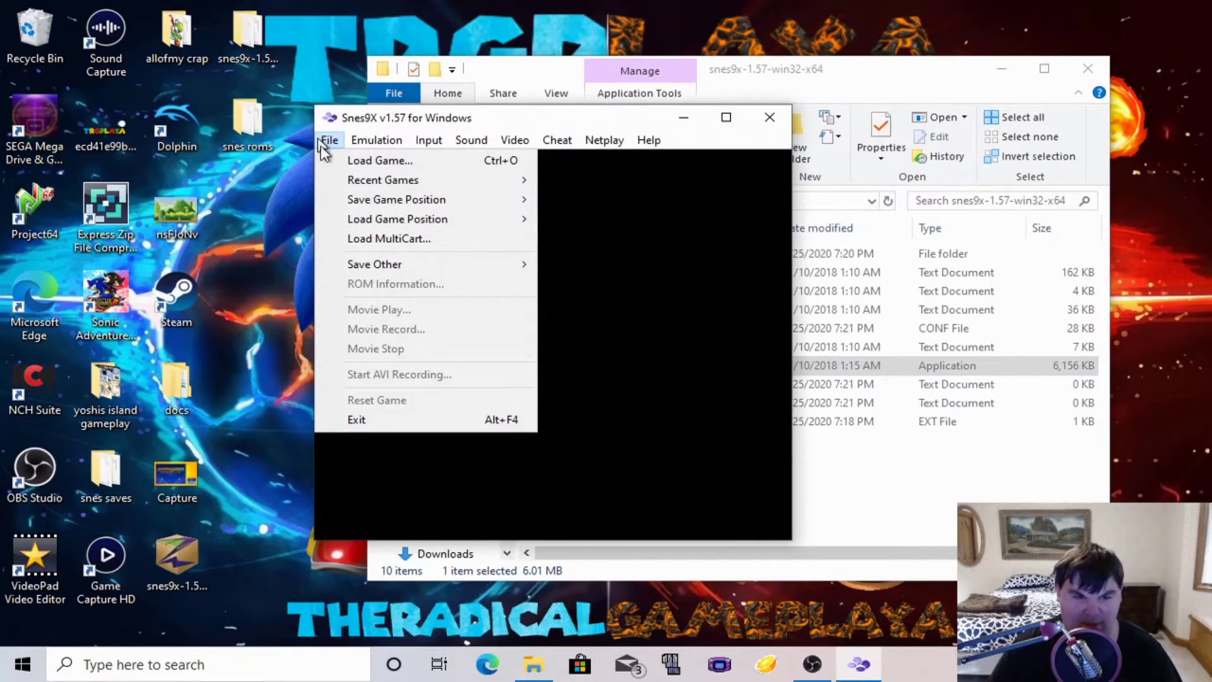
# Step: Load Super Mario World (USA).sfc from the Desktop's snes roms folder, then close File Explorer
pyautogui.click(381, 160)
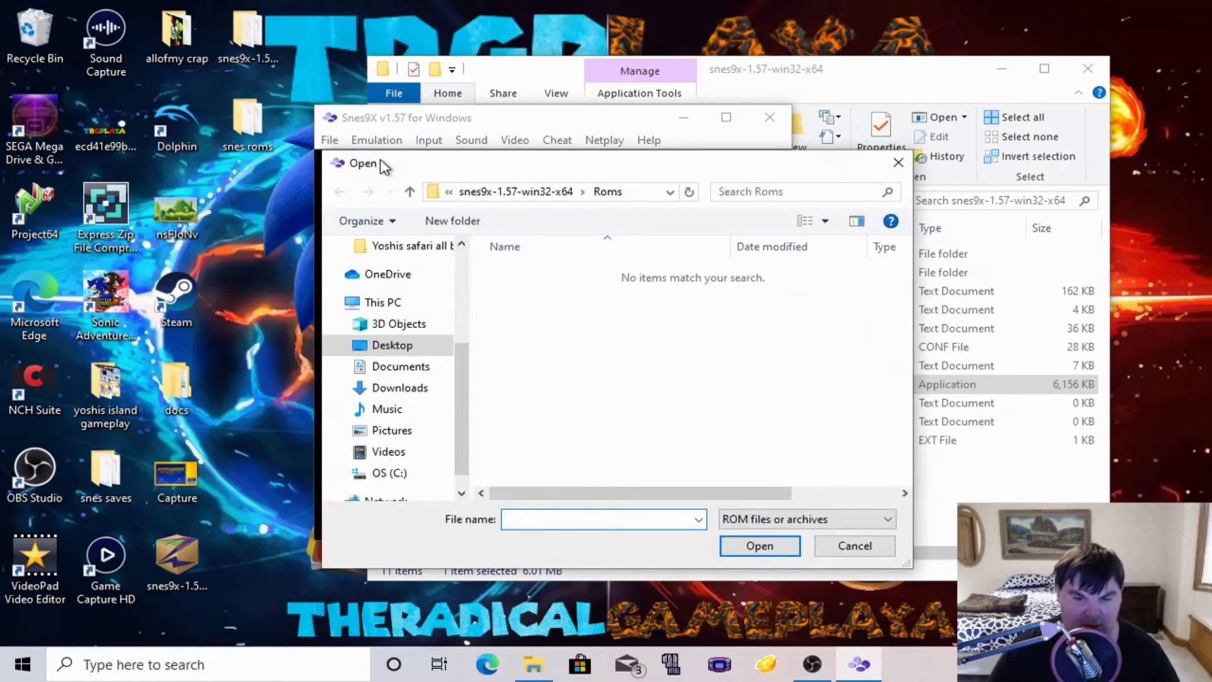
pyautogui.scroll(3, 408, 297)
pyautogui.click(412, 284)
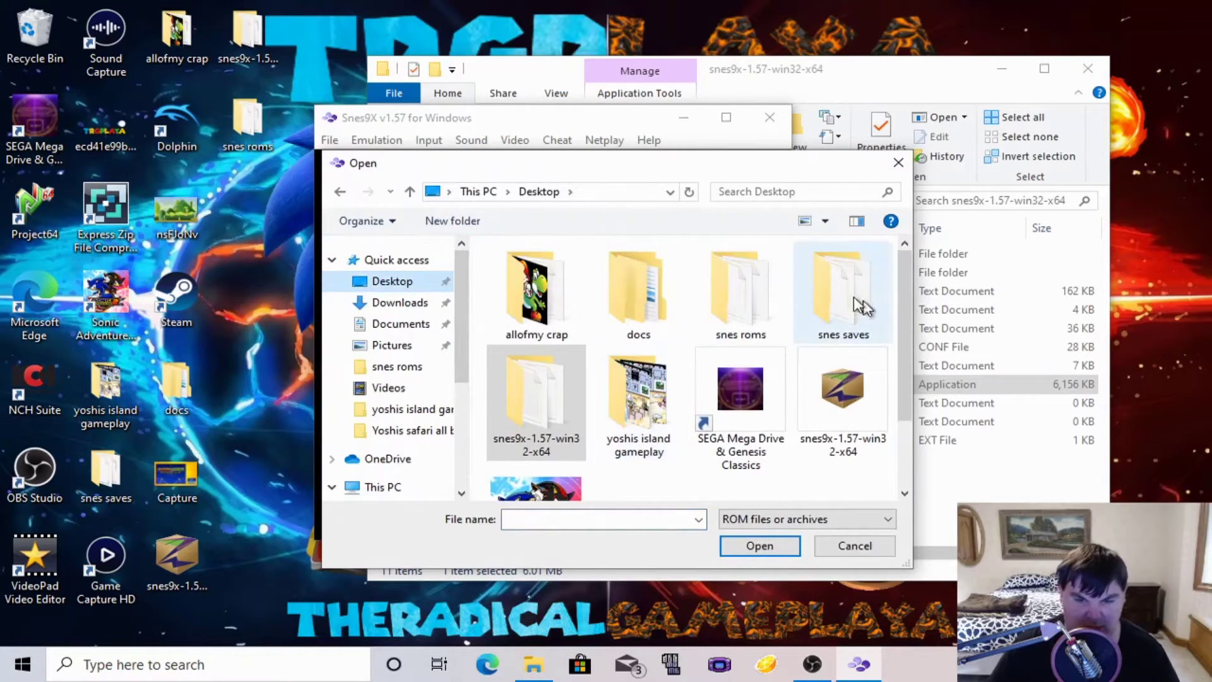
pyautogui.doubleClick(732, 291)
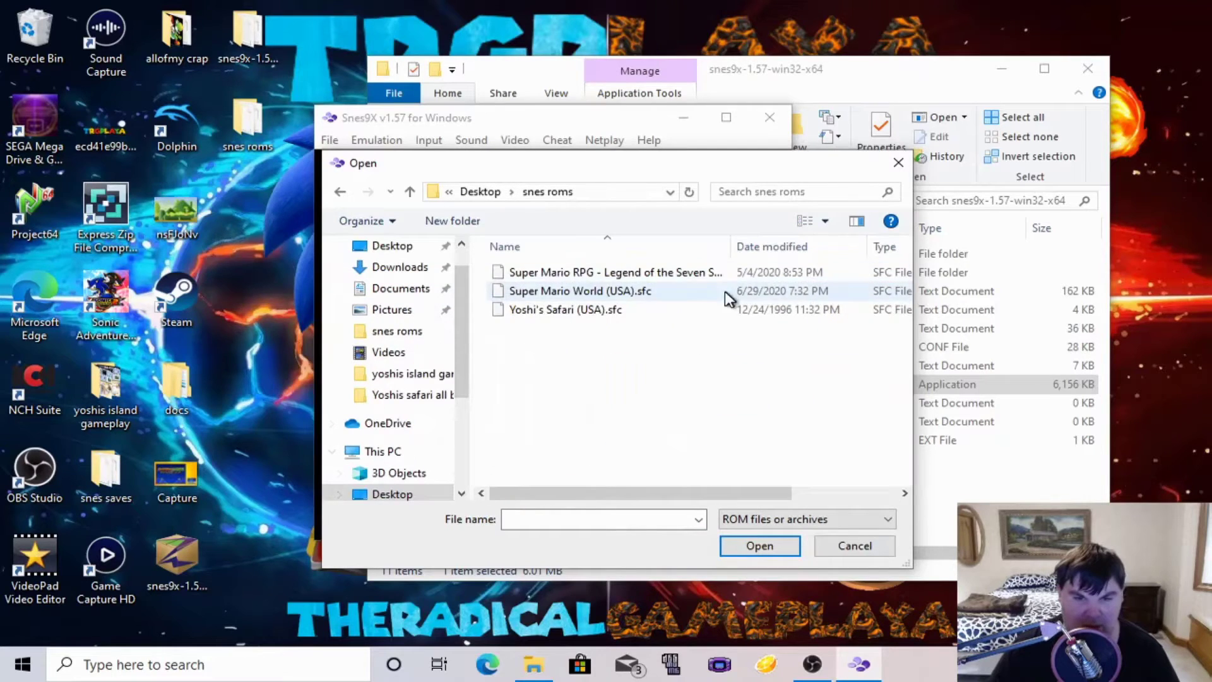
pyautogui.click(616, 298)
pyautogui.doubleClick(612, 292)
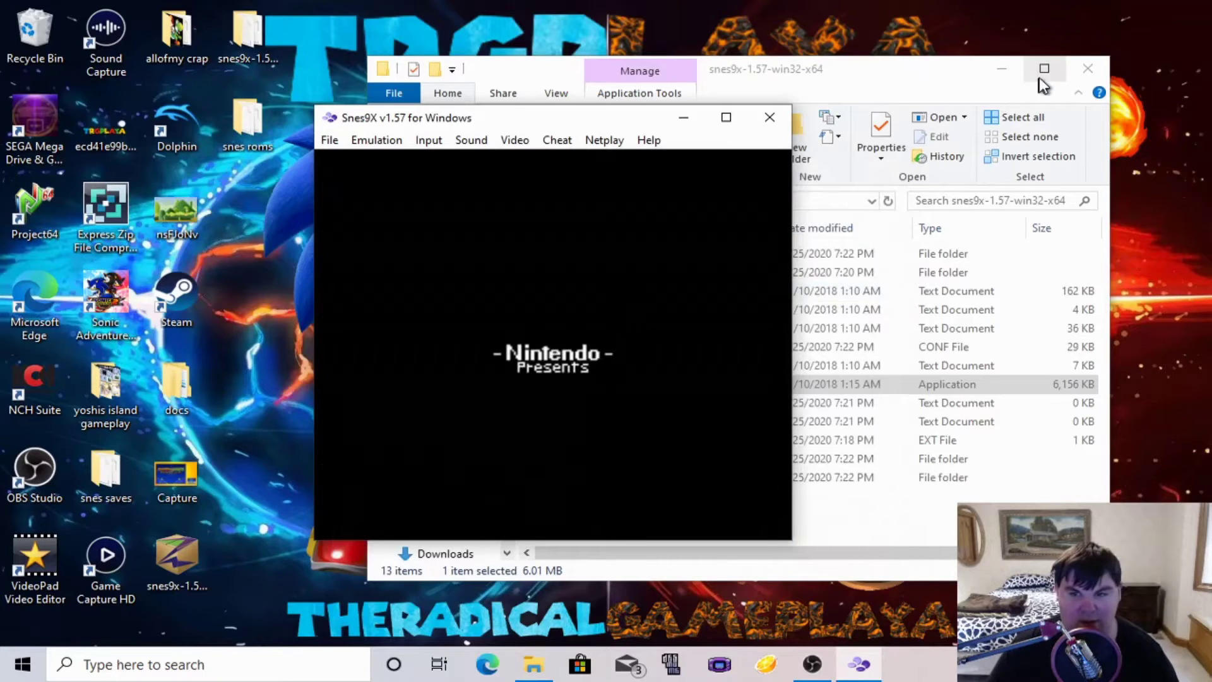
pyautogui.click(1080, 73)
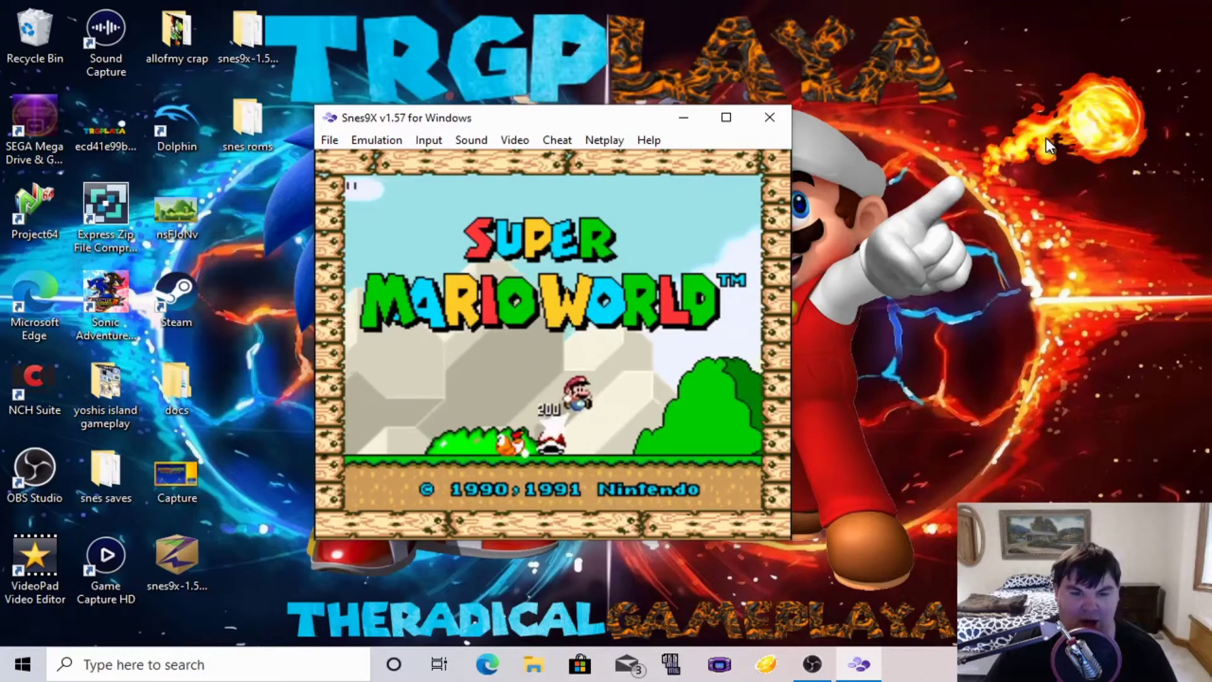
# Step: Start Super Mario World, play to the Yoshi's House map, then close Snes9x
pyautogui.press('space')
pyautogui.press('space')
pyautogui.press('space')
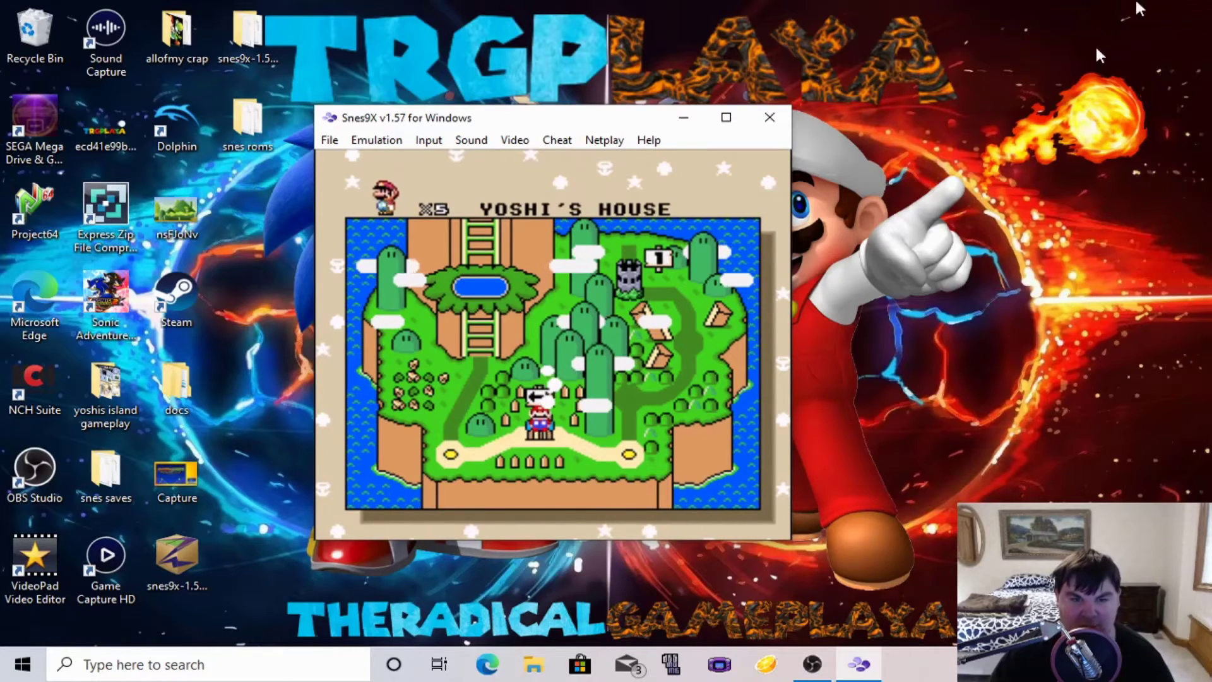
pyautogui.click(770, 117)
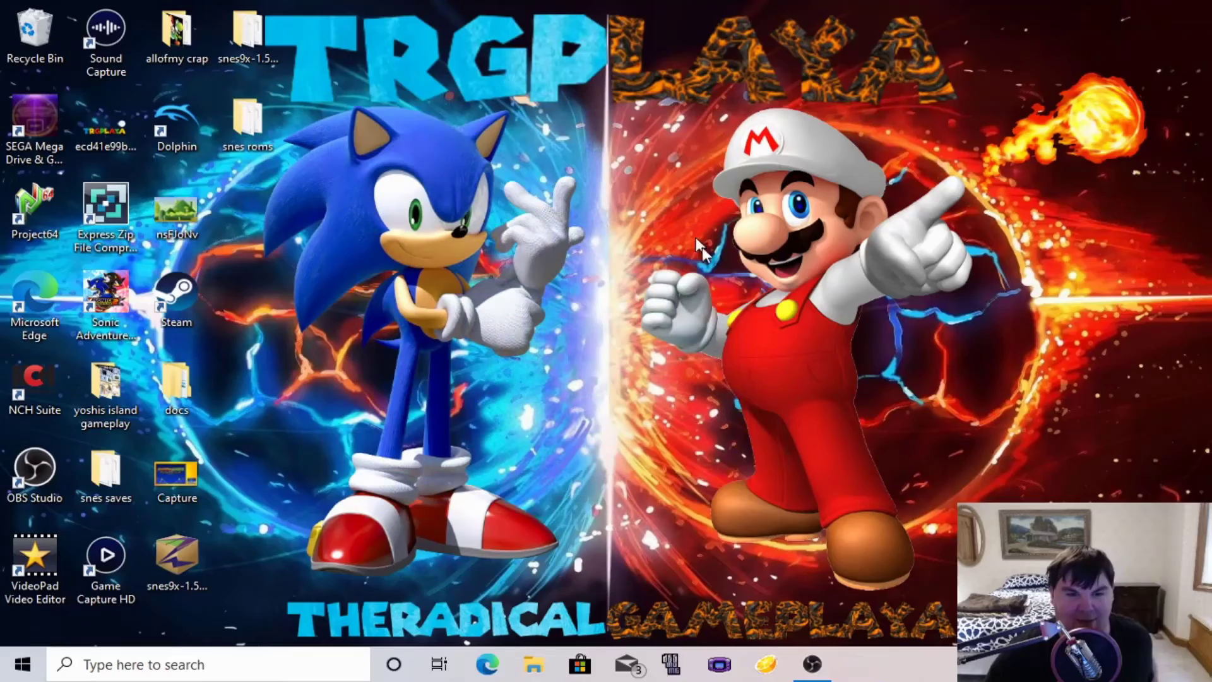